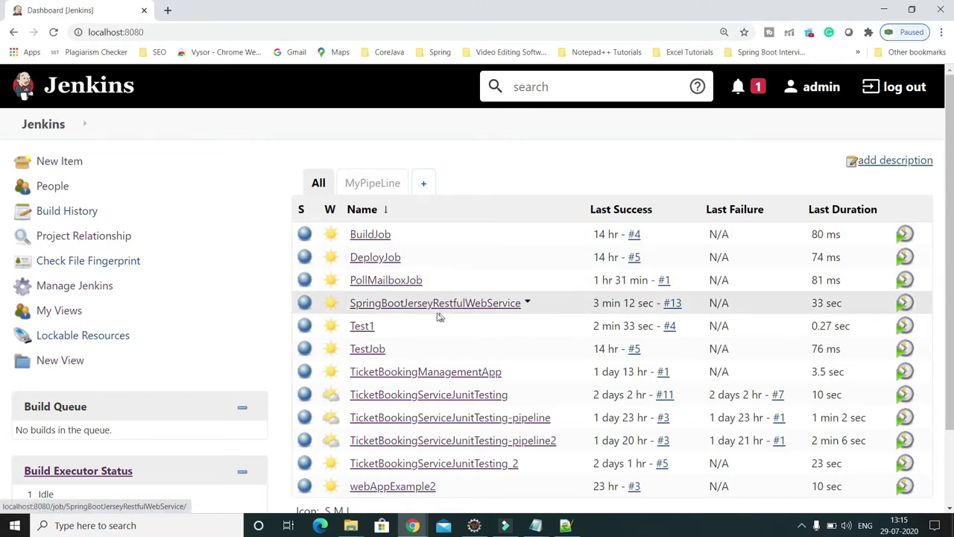
# Scroll the dashboard job table and open the SpringBootJerseyRestfulWebService project page.
pyautogui.scroll(-1, 481, 309)
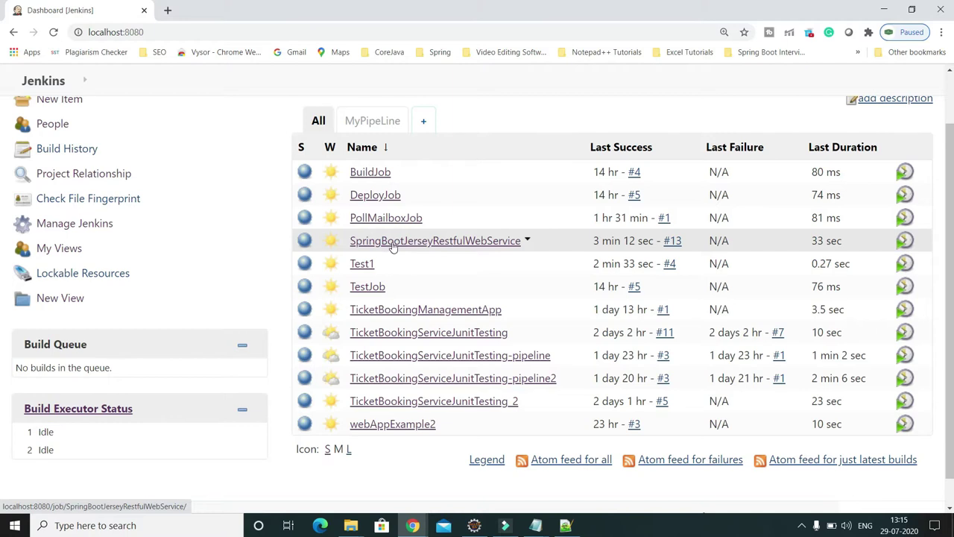
pyautogui.click(485, 249)
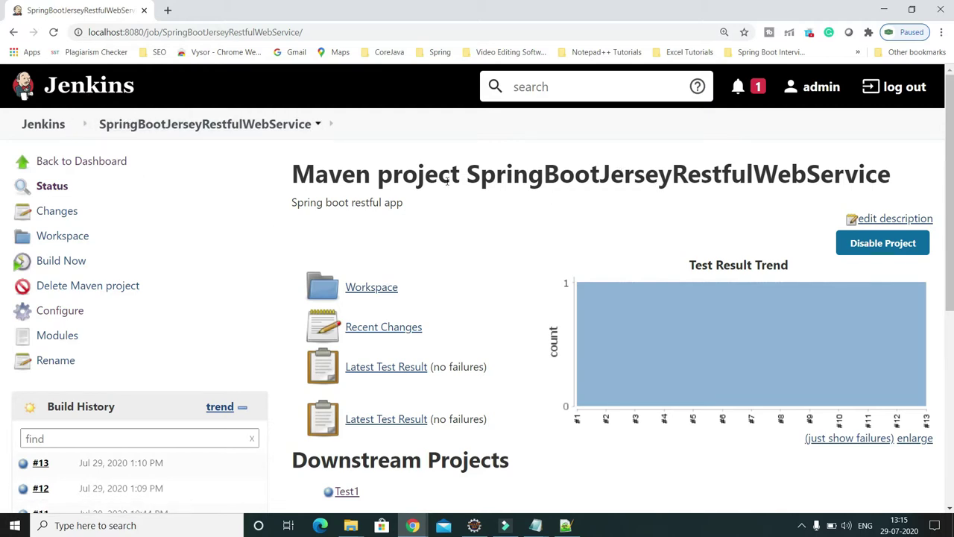
# Open the job's Configure page and scroll to the Build Triggers section, highlighting its heading.
pyautogui.click(67, 315)
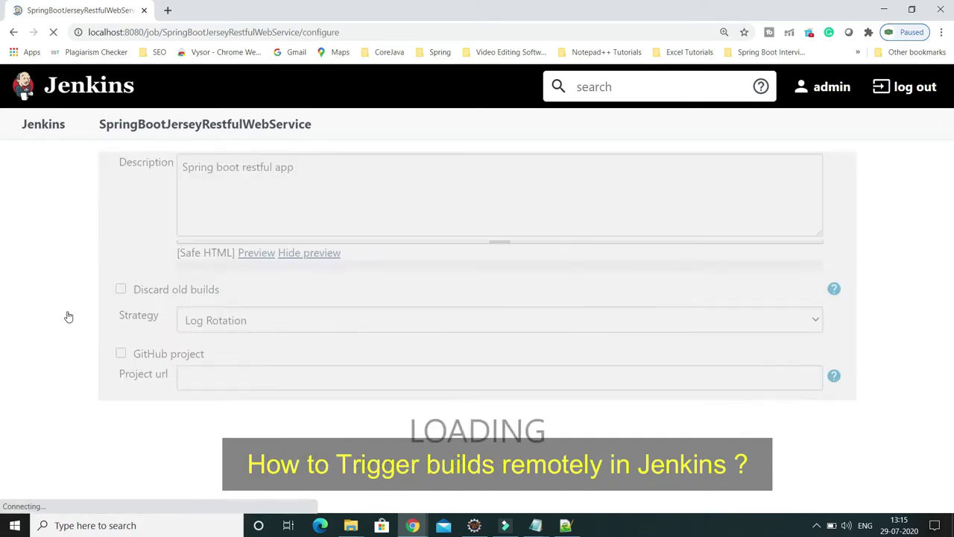
pyautogui.scroll(-15, 397, 266)
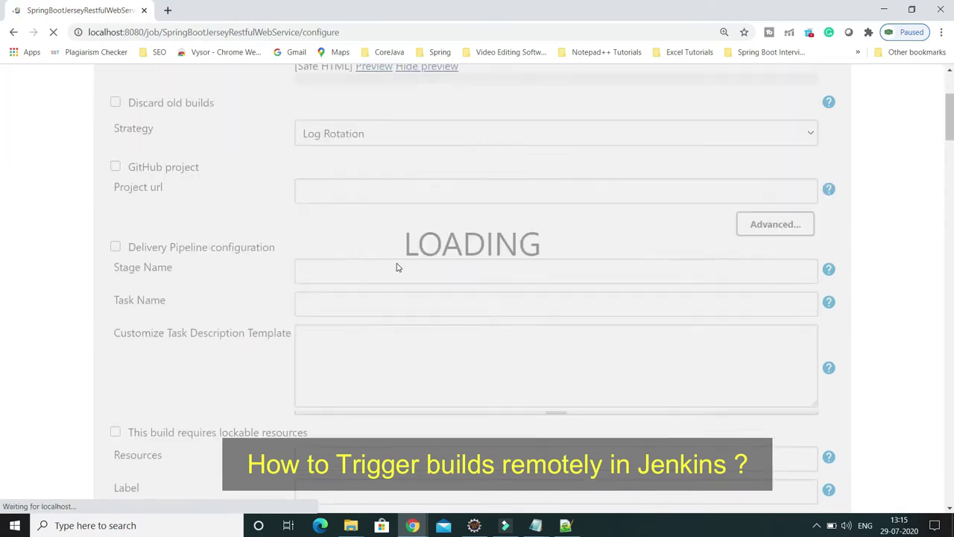
pyautogui.scroll(-3, 396, 267)
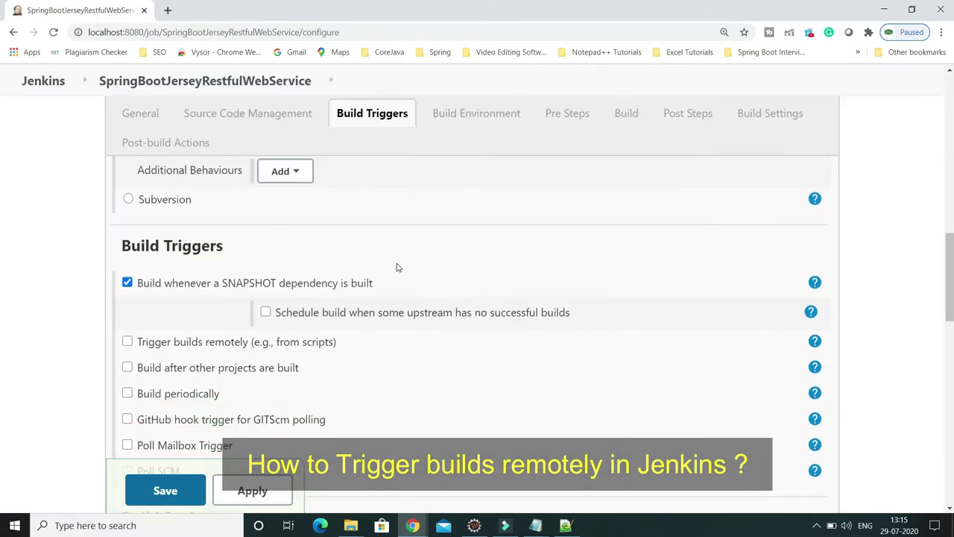
pyautogui.scroll(2, 217, 266)
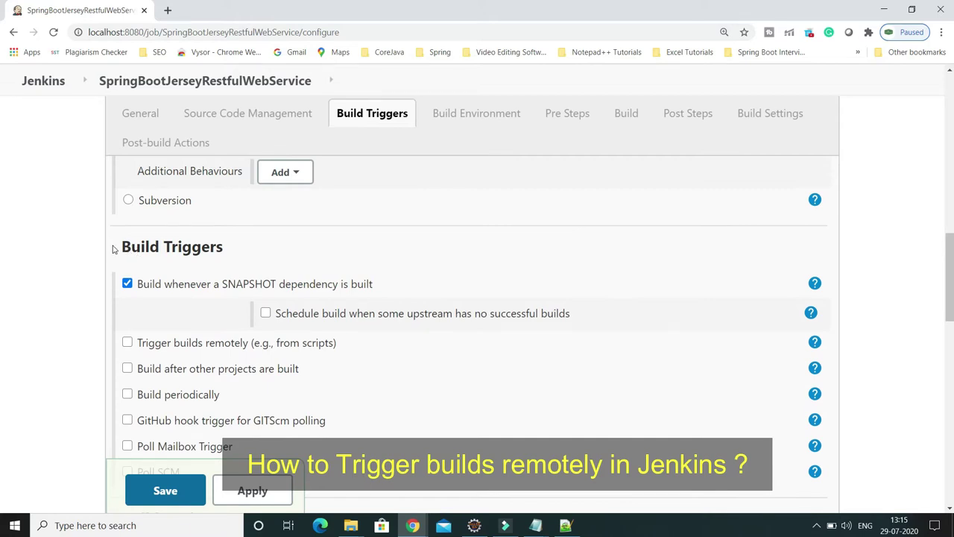
pyautogui.moveTo(118, 248); pyautogui.dragTo(225, 248)
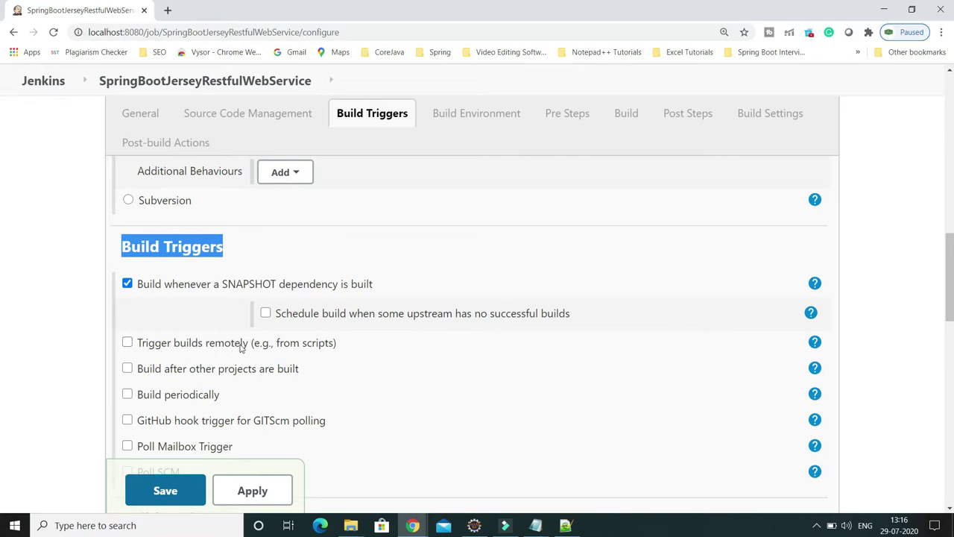
# Enable 'Trigger builds remotely' and copy the JENKINS_URL/job/.../build?token=TOKEN_NAME URL template.
pyautogui.click(128, 343)
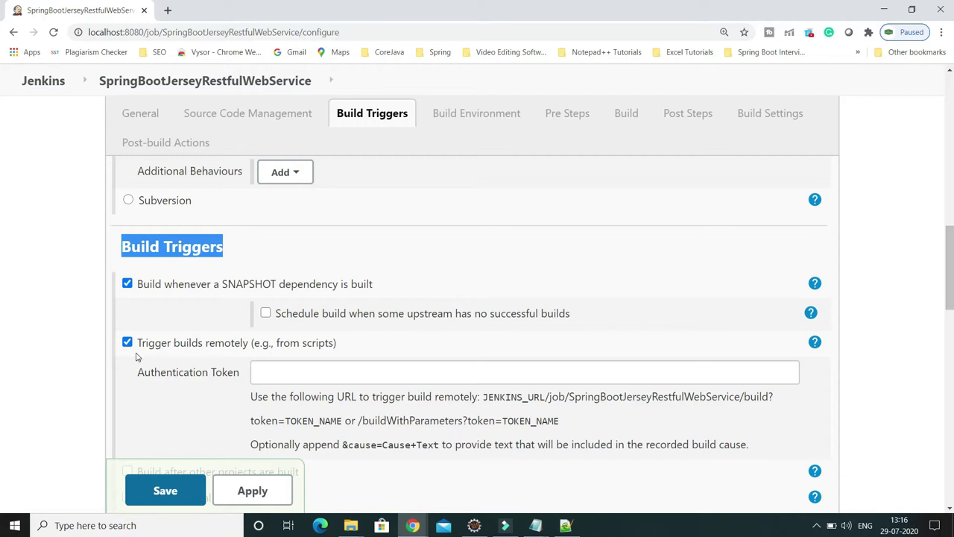
pyautogui.scroll(-2, 469, 368)
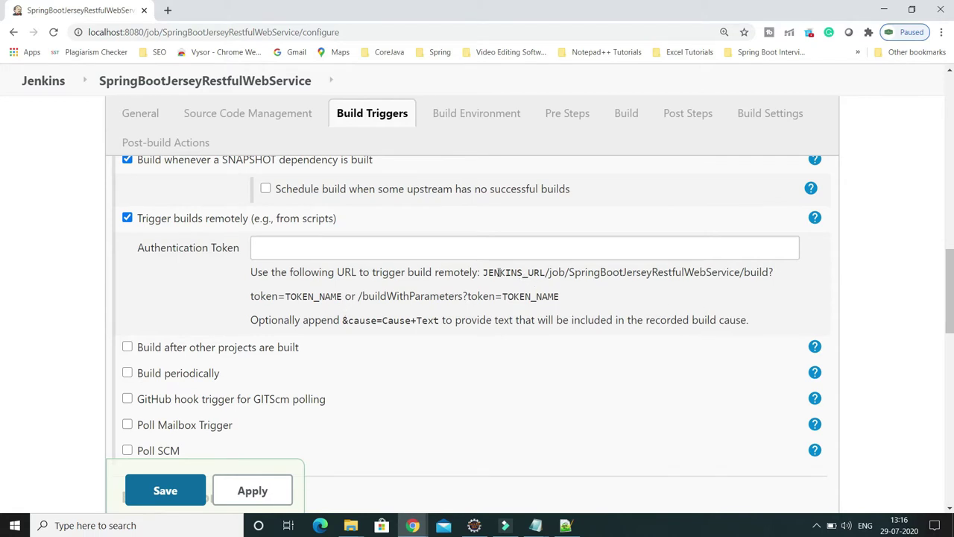
pyautogui.moveTo(484, 272); pyautogui.dragTo(342, 297)
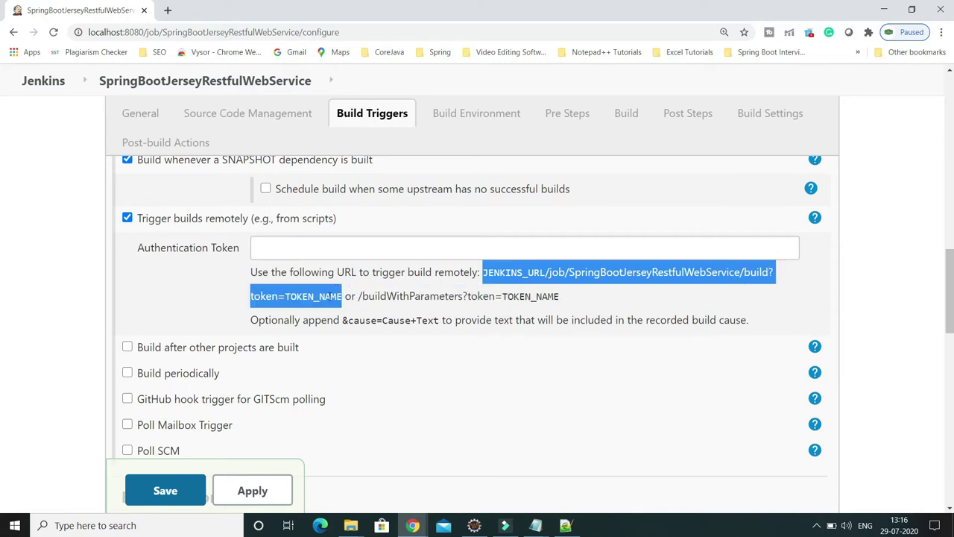
pyautogui.rightClick(328, 297)
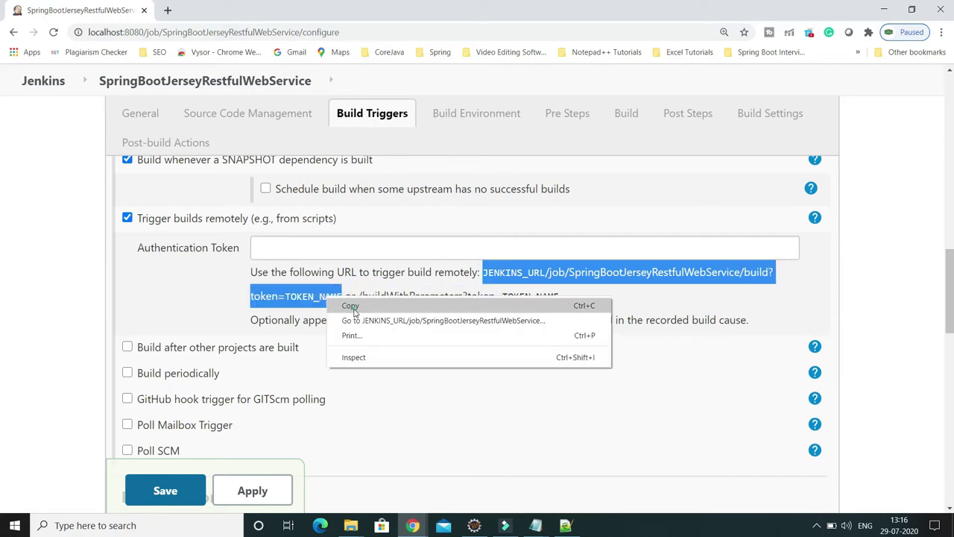
pyautogui.click(351, 306)
# Paste the trigger URL into Notepad++ tab new 30 and select the JENKINS_URL placeholder.
pyautogui.click(565, 525)
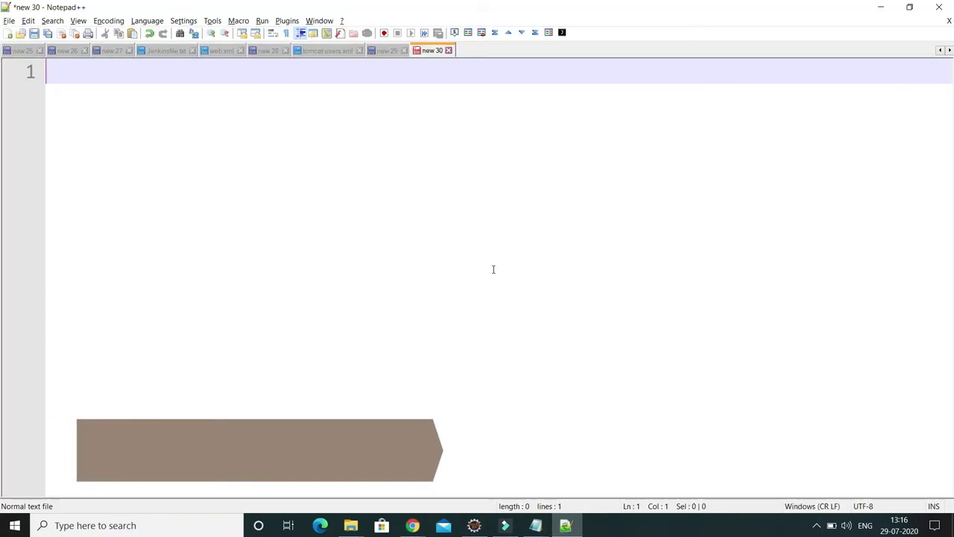
pyautogui.hotkey('ctrl', 'v')
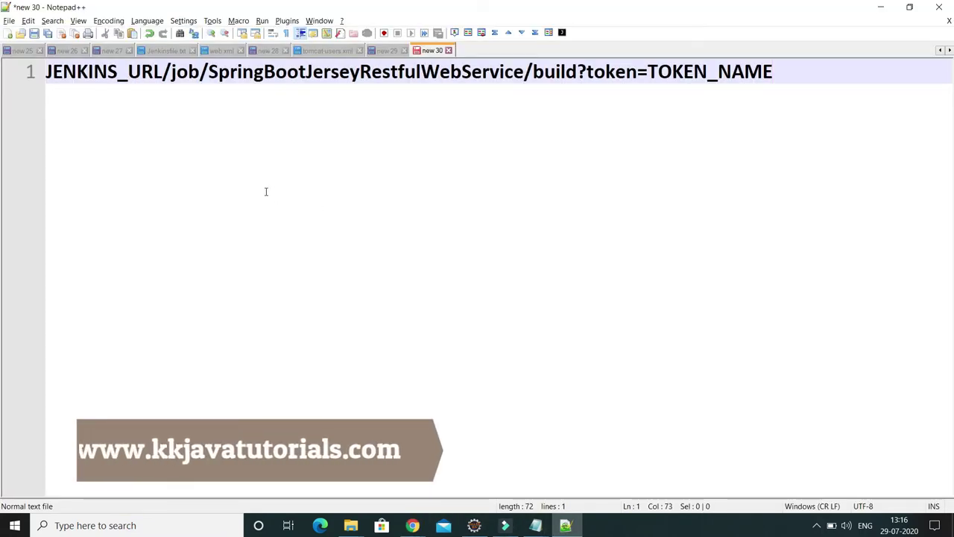
pyautogui.doubleClick(111, 72)
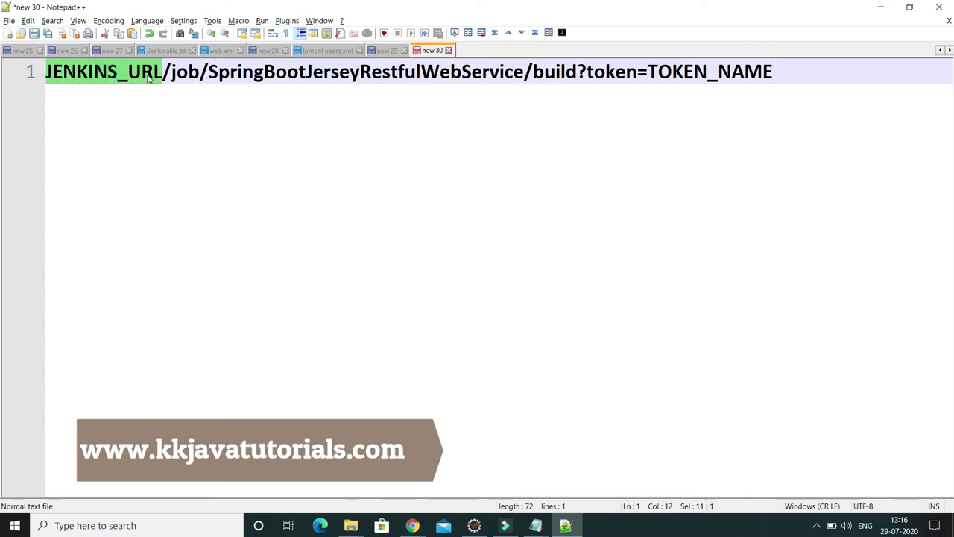
pyautogui.doubleClick(693, 71)
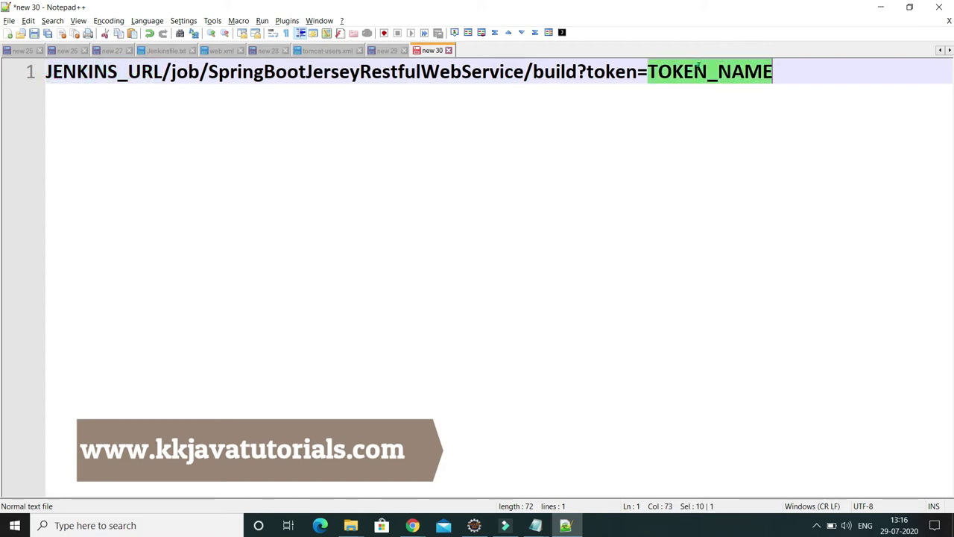
pyautogui.moveTo(162, 71); pyautogui.dragTo(44, 72)
# Copy the localhost:8080 server address from Chrome's address bar and return to Notepad++.
pyautogui.click(412, 526)
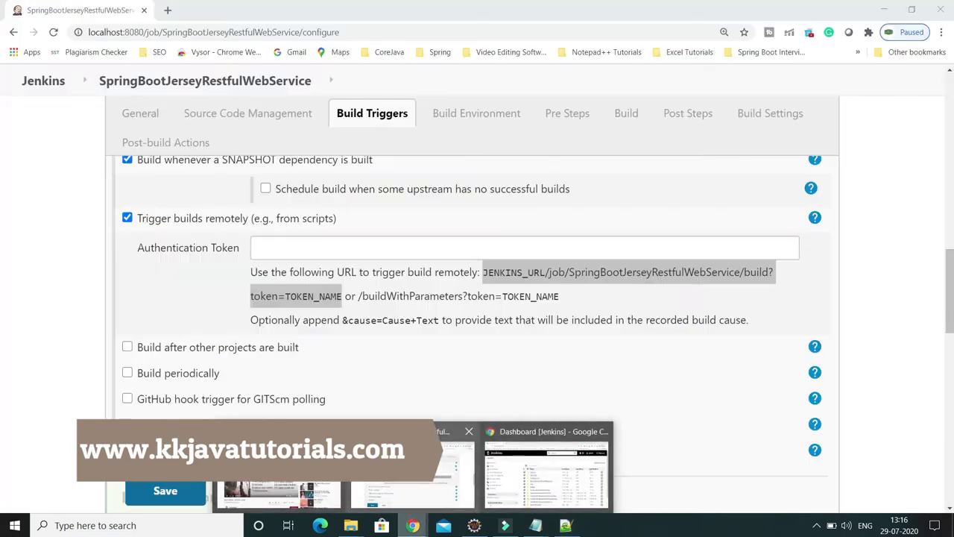
pyautogui.click(440, 472)
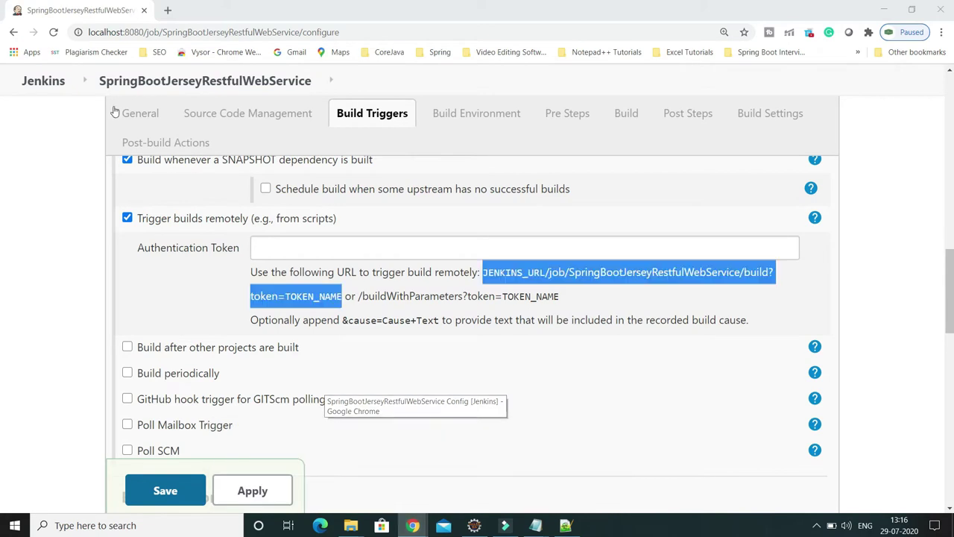
pyautogui.doubleClick(145, 32)
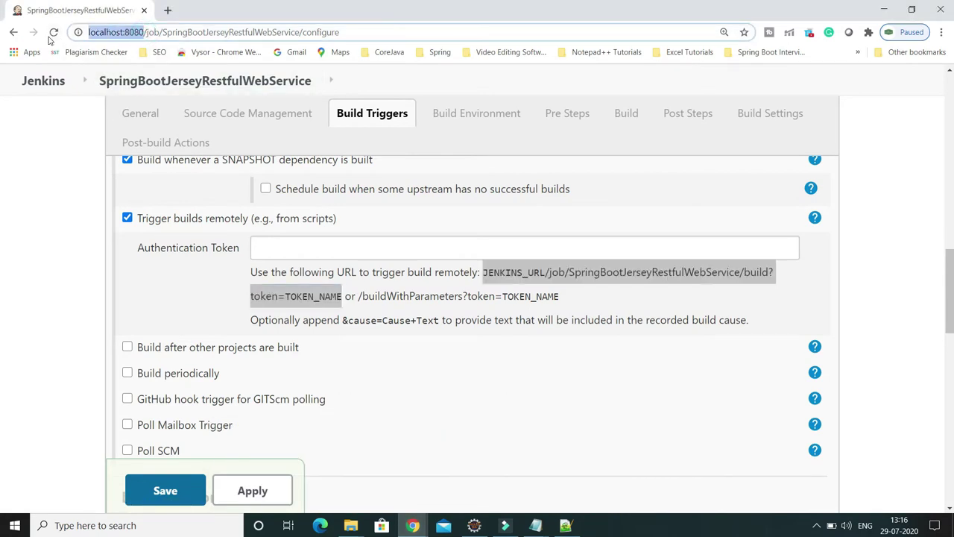
pyautogui.hotkey('alt', 'Tab')
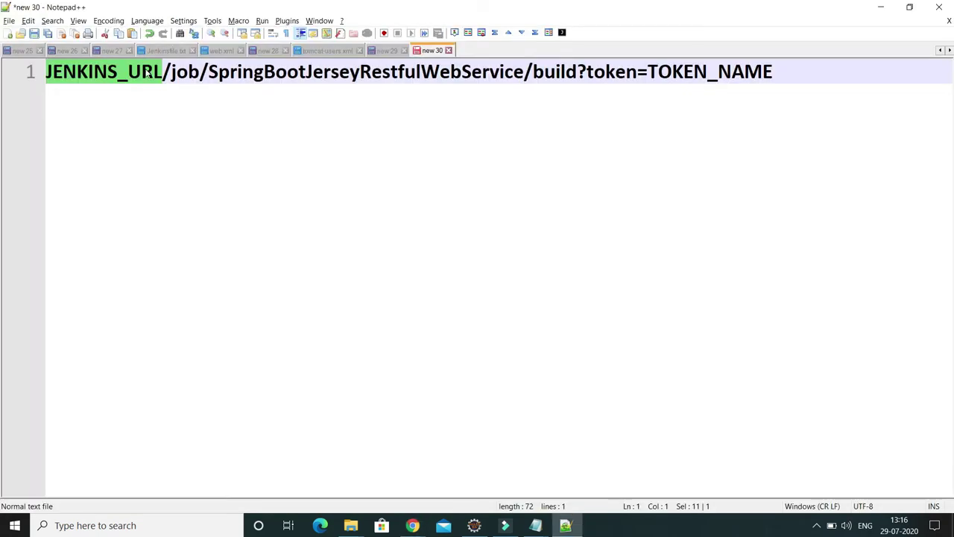
# Replace JENKINS_URL with the localhost:8080 address and remove the doubled slash.
pyautogui.hotkey('ctrl', 'v')
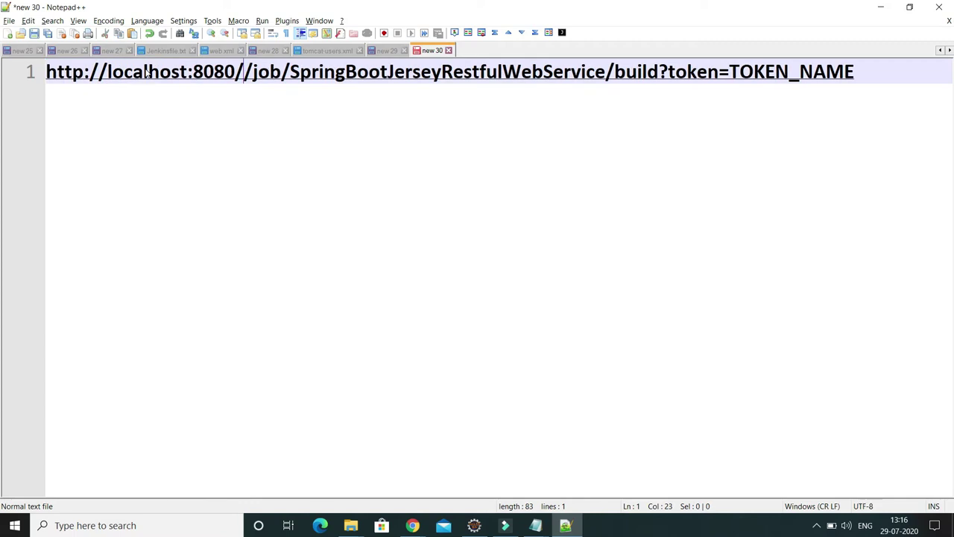
pyautogui.press('BackSpace')
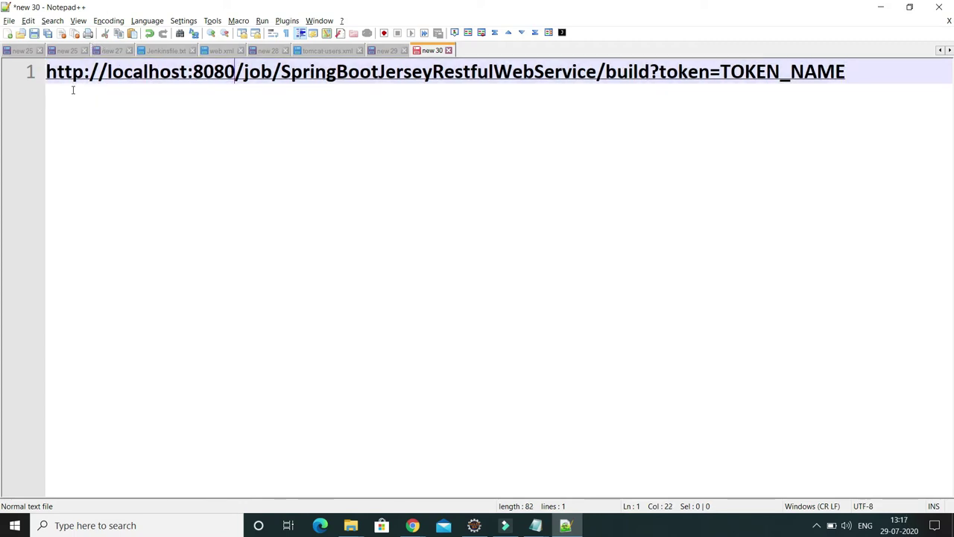
pyautogui.click(204, 149)
# Review the completed trigger URL line, then return to Jenkins' Build Triggers configuration.
pyautogui.tripleClick(186, 77)
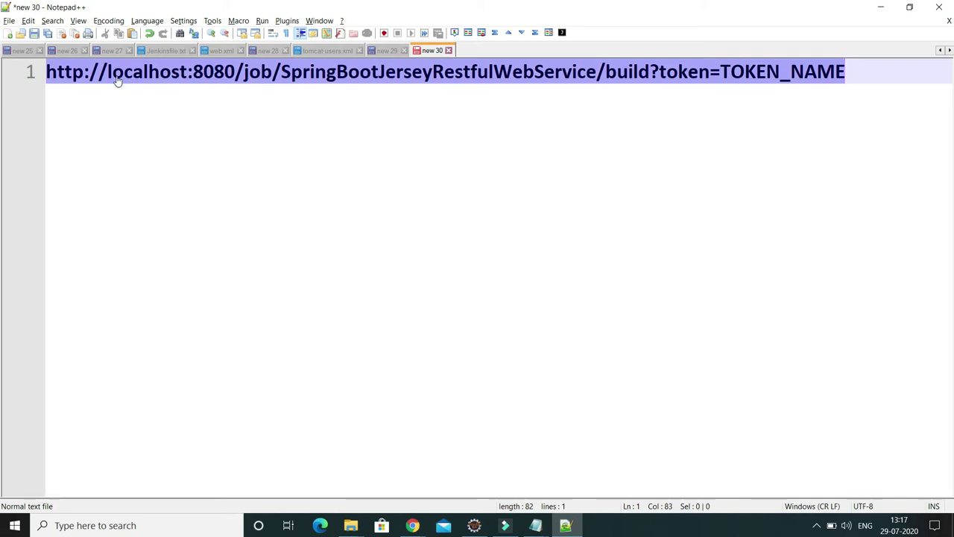
pyautogui.click(142, 86)
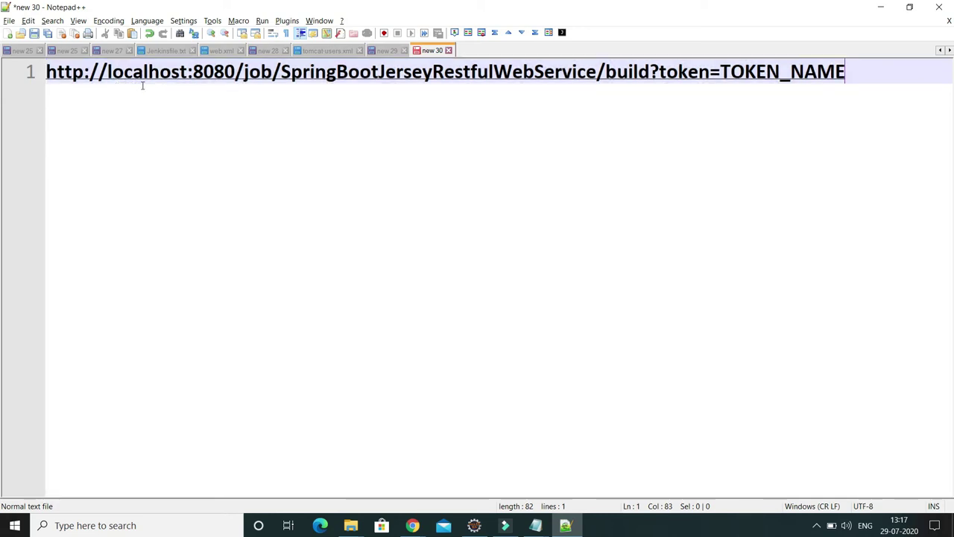
pyautogui.tripleClick(181, 83)
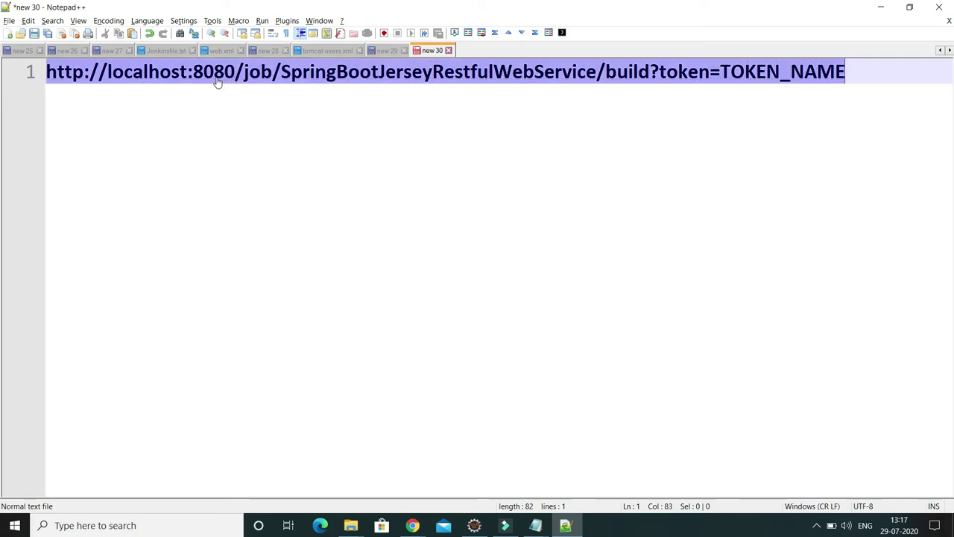
pyautogui.click(233, 120)
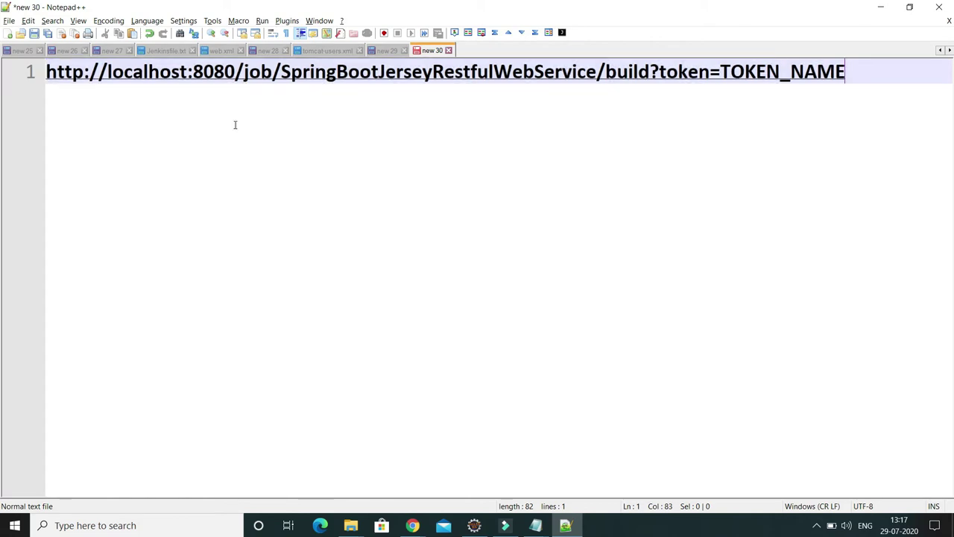
pyautogui.tripleClick(230, 76)
pyautogui.click(223, 98)
pyautogui.tripleClick(177, 90)
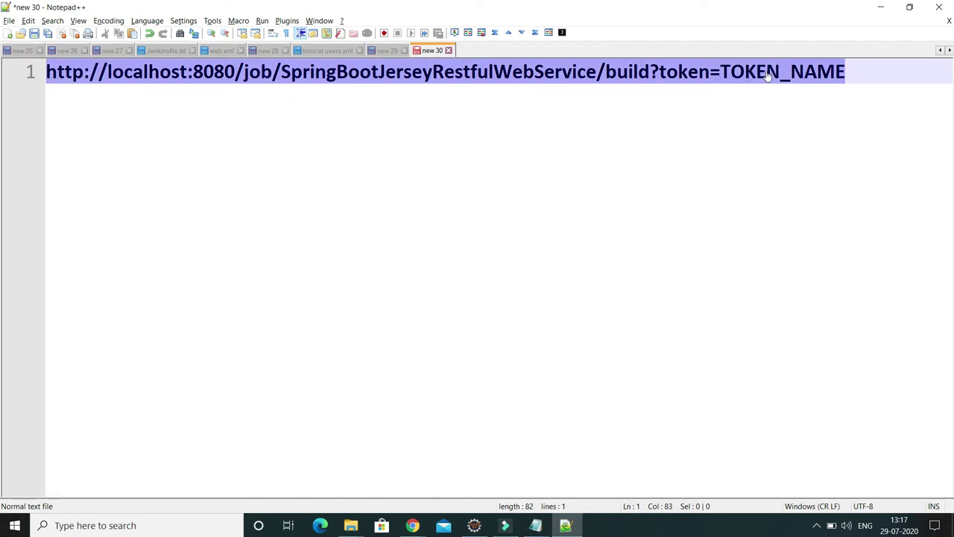
pyautogui.click(921, 88)
pyautogui.tripleClick(818, 85)
pyautogui.click(818, 88)
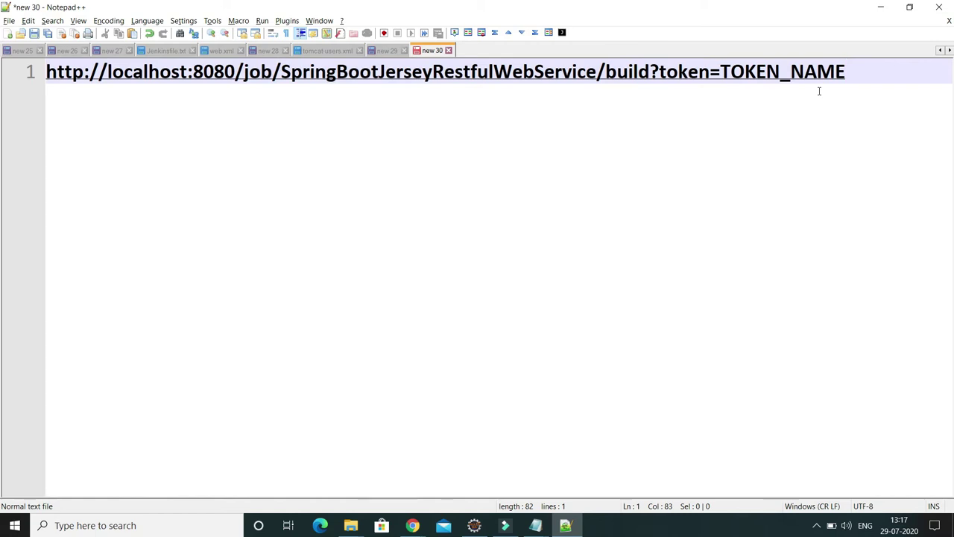
pyautogui.hotkey('alt', 'Tab')
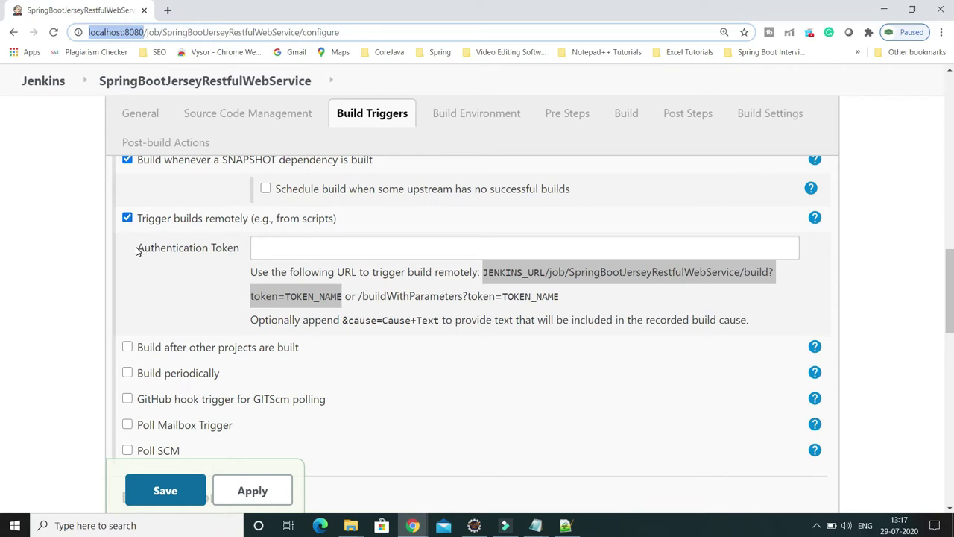
pyautogui.click(275, 247)
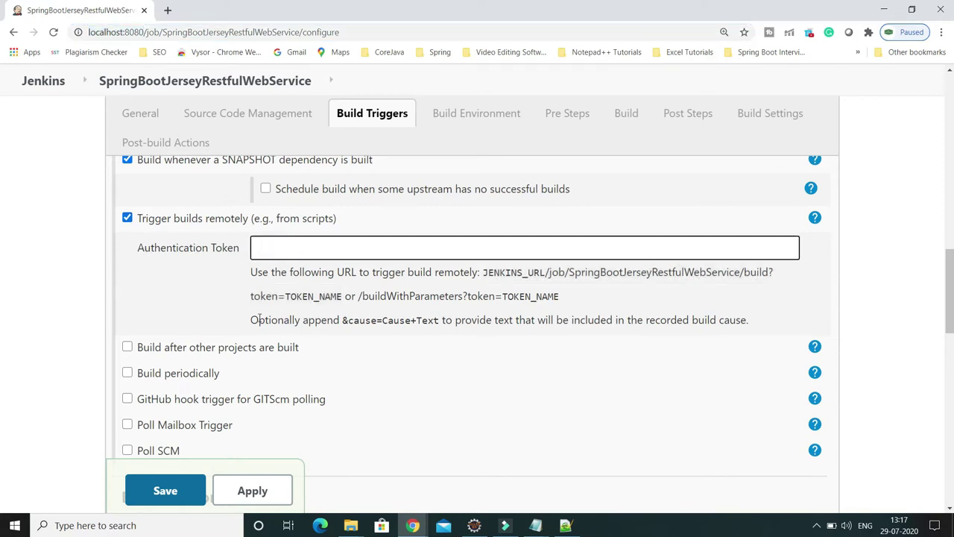
pyautogui.write('1234')
pyautogui.moveTo(283, 248); pyautogui.dragTo(250, 249)
pyautogui.click(288, 248)
pyautogui.moveTo(283, 249); pyautogui.dragTo(228, 248)
pyautogui.hotkey('ctrl', 'c')
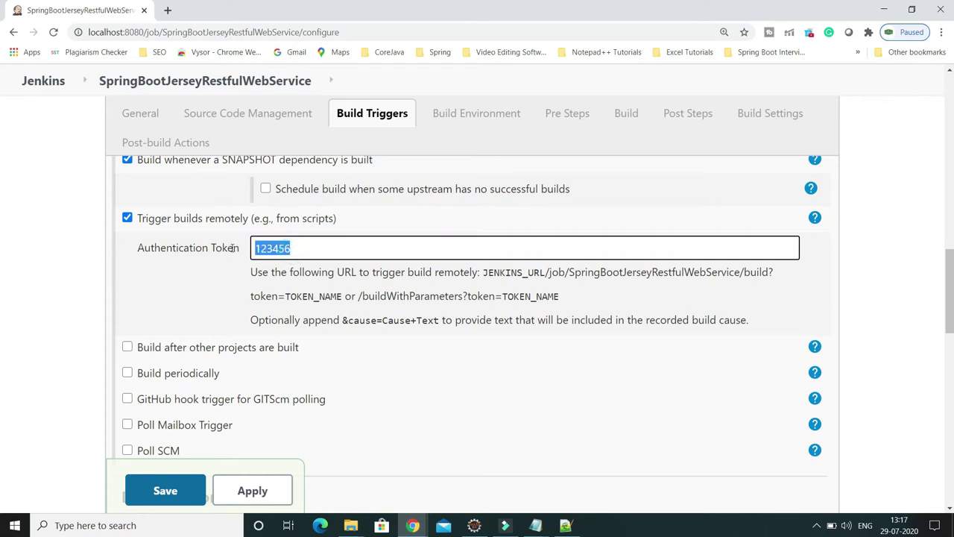
pyautogui.hotkey('alt', 'Tab')
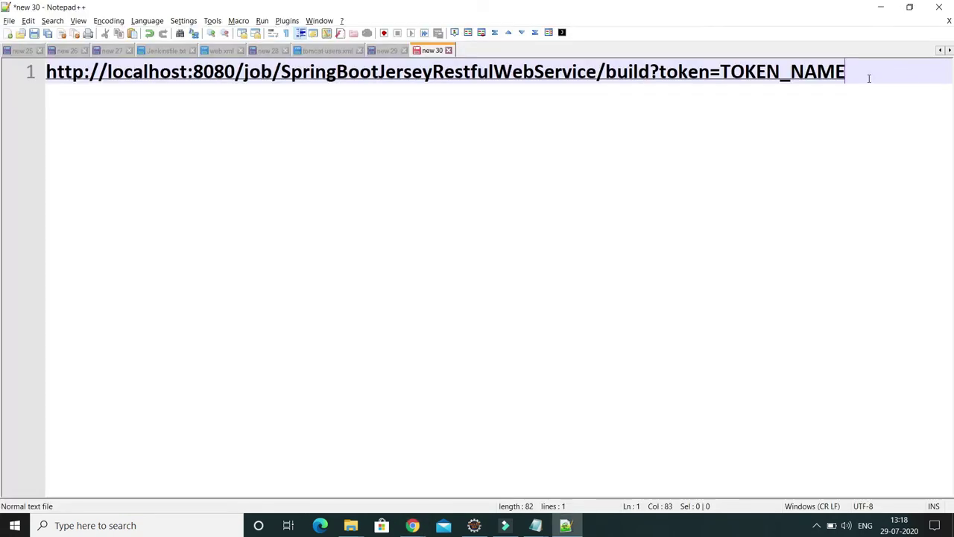
pyautogui.press('BackSpace')
pyautogui.press('BackSpace')
pyautogui.press('BackSpace')
pyautogui.press('BackSpace')
pyautogui.press('BackSpace')
pyautogui.press('BackSpace')
pyautogui.press('BackSpace')
pyautogui.press('BackSpace')
pyautogui.press('BackSpace')
pyautogui.press('BackSpace')
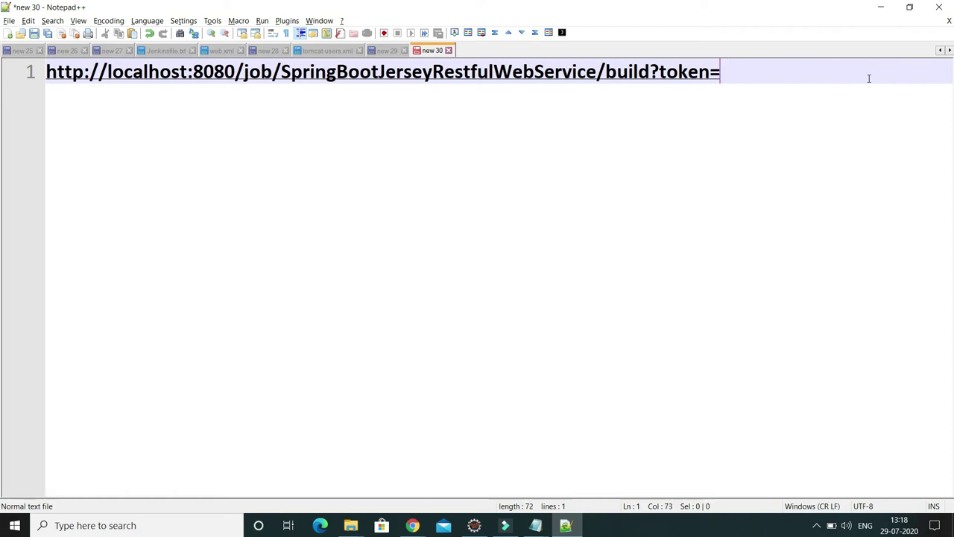
pyautogui.hotkey('ctrl', 'v')
pyautogui.hotkey('ctrl', 'a')
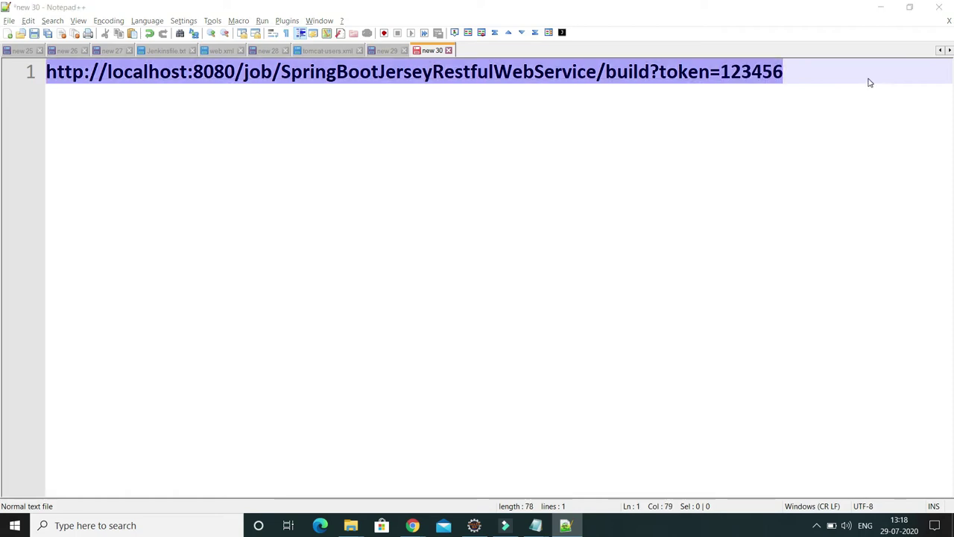
pyautogui.hotkey('alt', 'Tab')
pyautogui.scroll(-2, 551, 290)
pyautogui.click(190, 495)
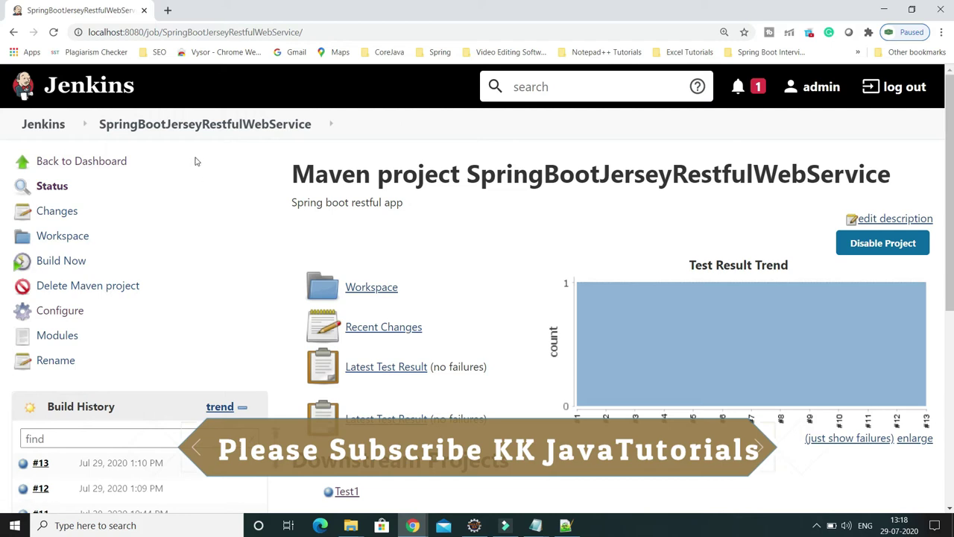
# Check the Build History ends at #13, then select the full token build URL in Notepad++.
pyautogui.scroll(-2, 427, 212)
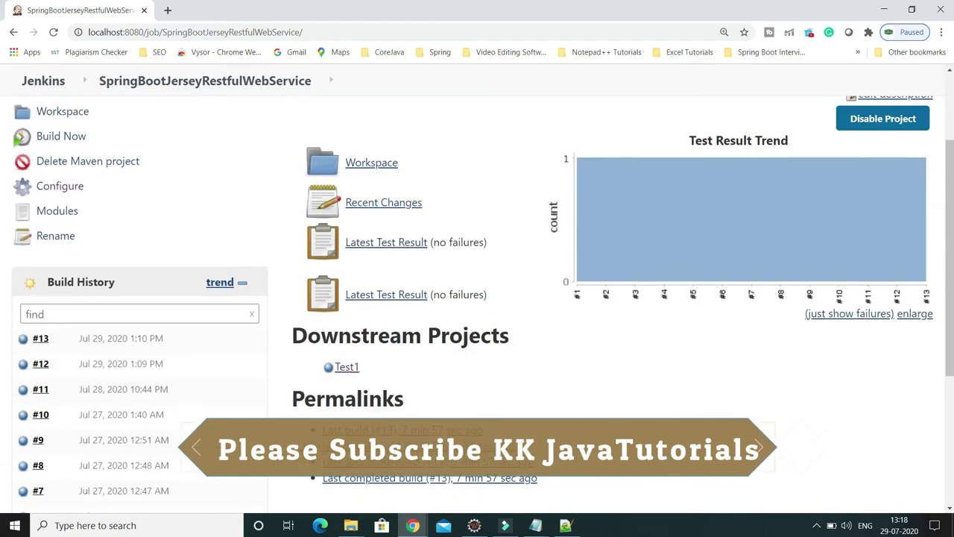
pyautogui.scroll(-3, 67, 404)
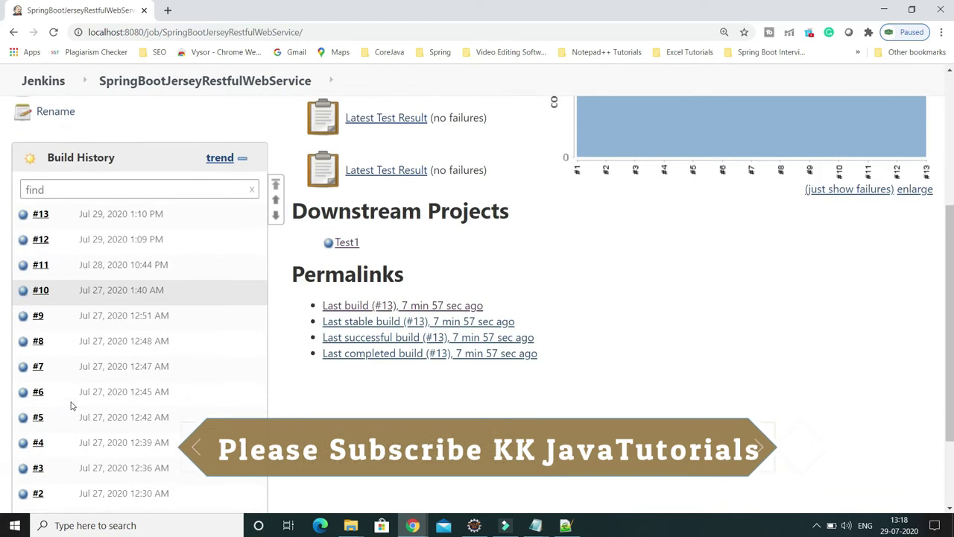
pyautogui.scroll(3, 71, 404)
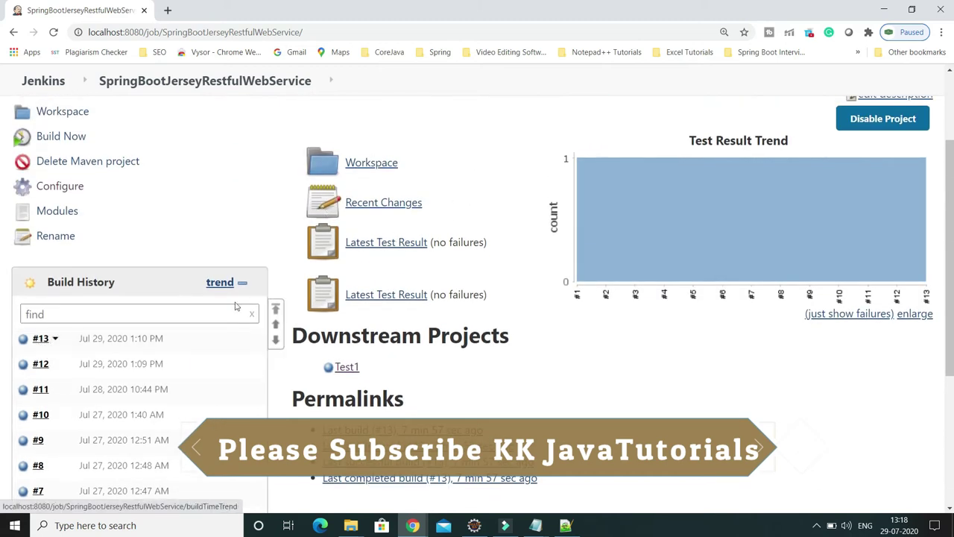
pyautogui.hotkey('alt', 'Tab')
pyautogui.moveTo(790, 75); pyautogui.dragTo(13, 82)
# Copy the token URL, open it in a new Chrome tab to trigger a build, and return to the project tab.
pyautogui.rightClick(151, 72)
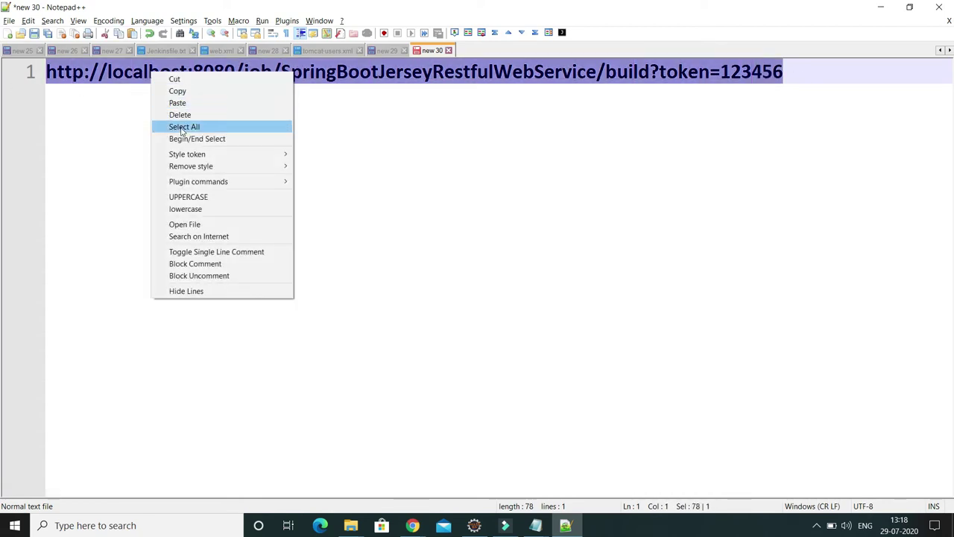
pyautogui.click(190, 90)
pyautogui.hotkey('alt', 'Tab')
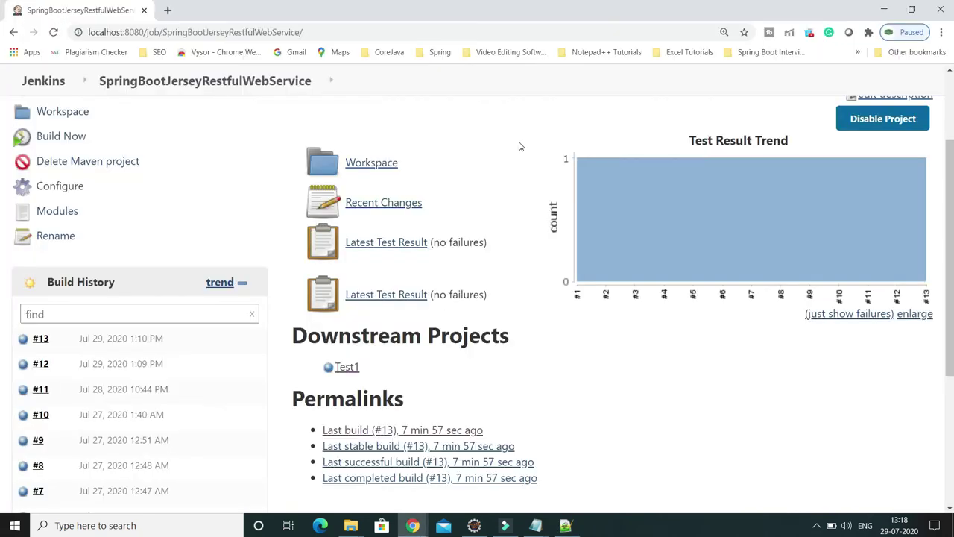
pyautogui.click(169, 11)
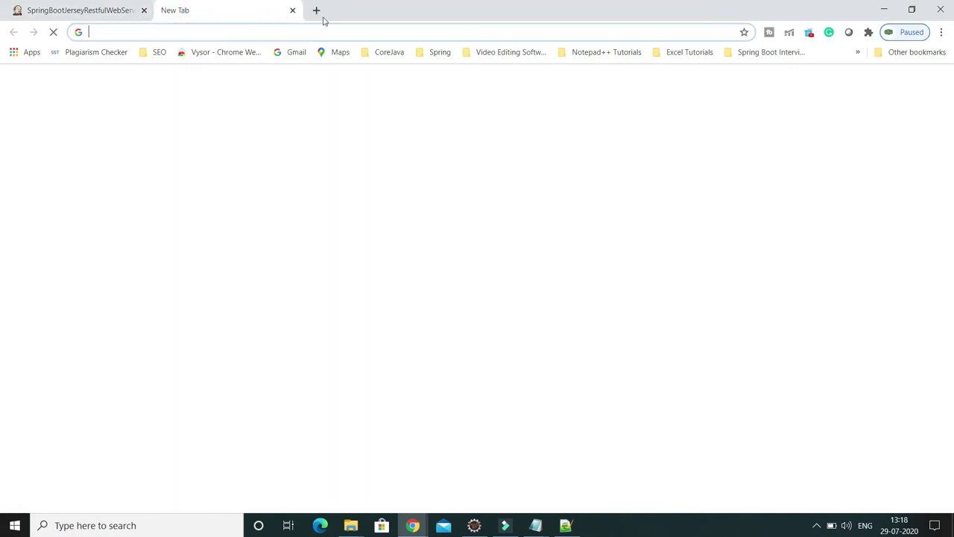
pyautogui.hotkey('ctrl', 'v')
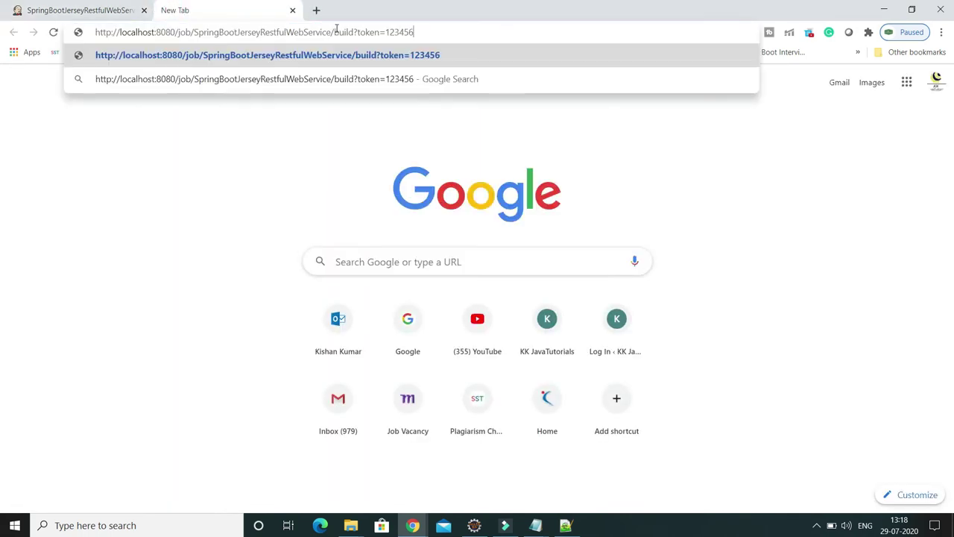
pyautogui.press('Return')
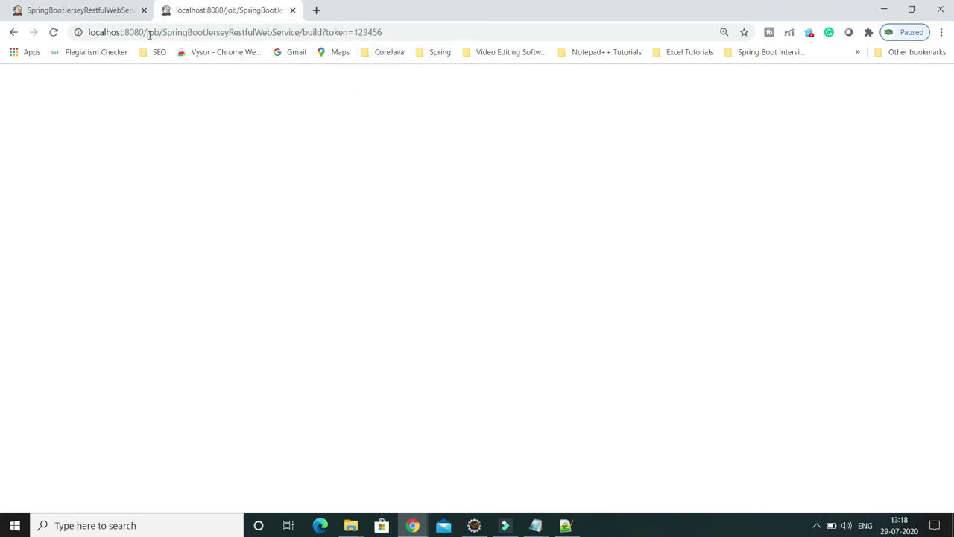
pyautogui.click(105, 11)
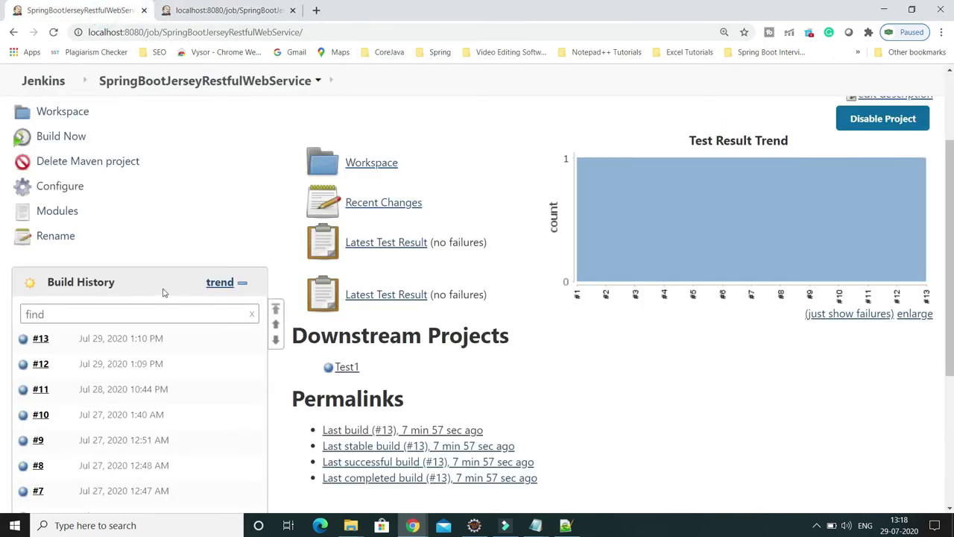
# Reload the project page and open the Console Output of running build #14.
pyautogui.click(53, 32)
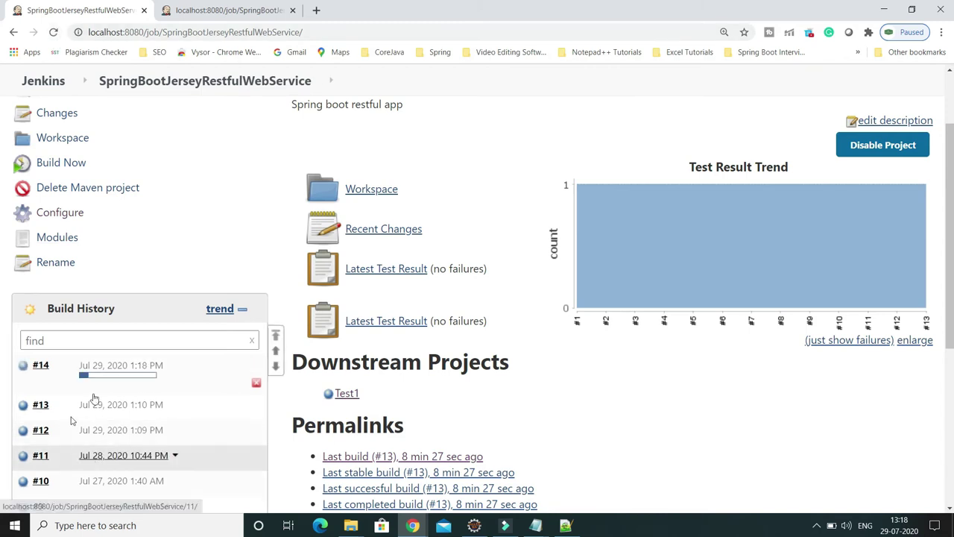
pyautogui.click(106, 376)
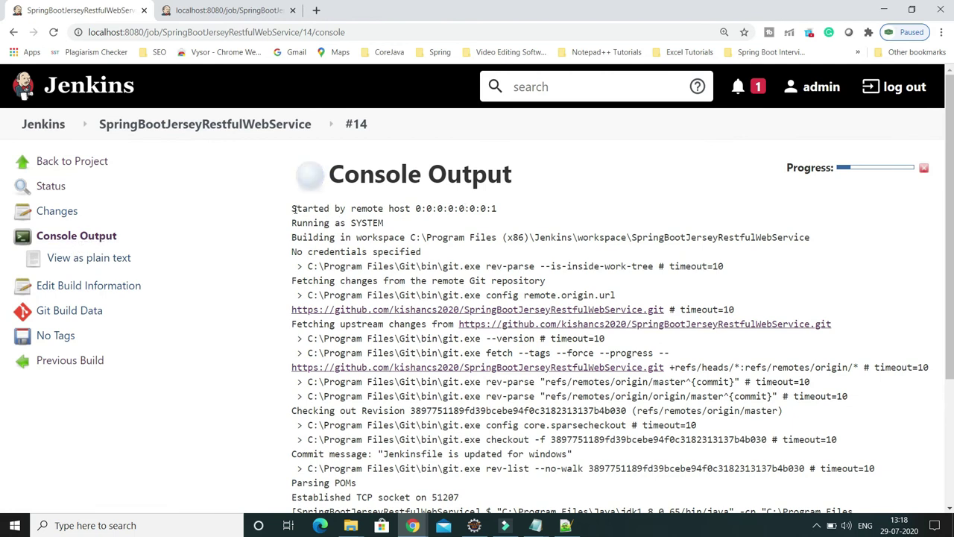
pyautogui.moveTo(295, 208); pyautogui.dragTo(498, 210)
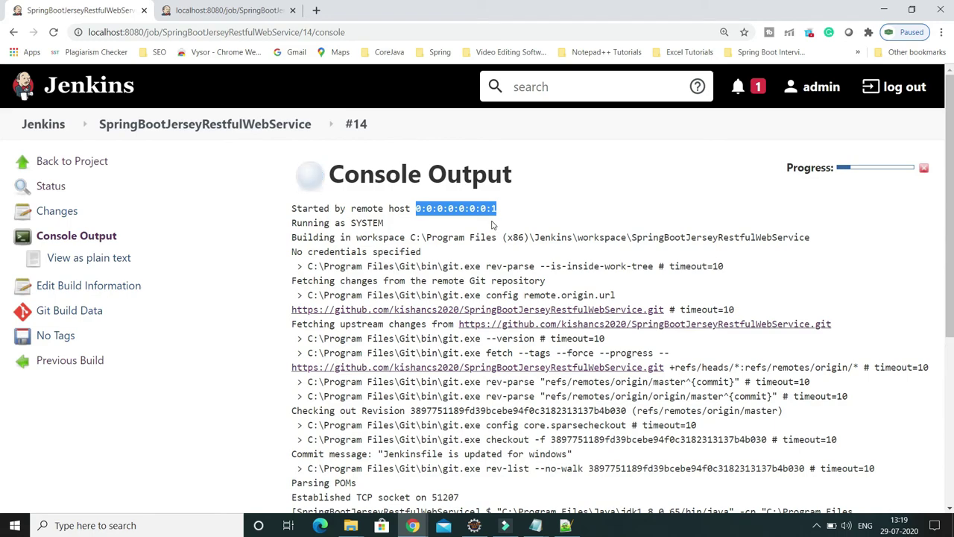
pyautogui.scroll(-2, 492, 223)
pyautogui.scroll(2, 492, 224)
pyautogui.scroll(-1, 492, 224)
pyautogui.scroll(-8, 492, 223)
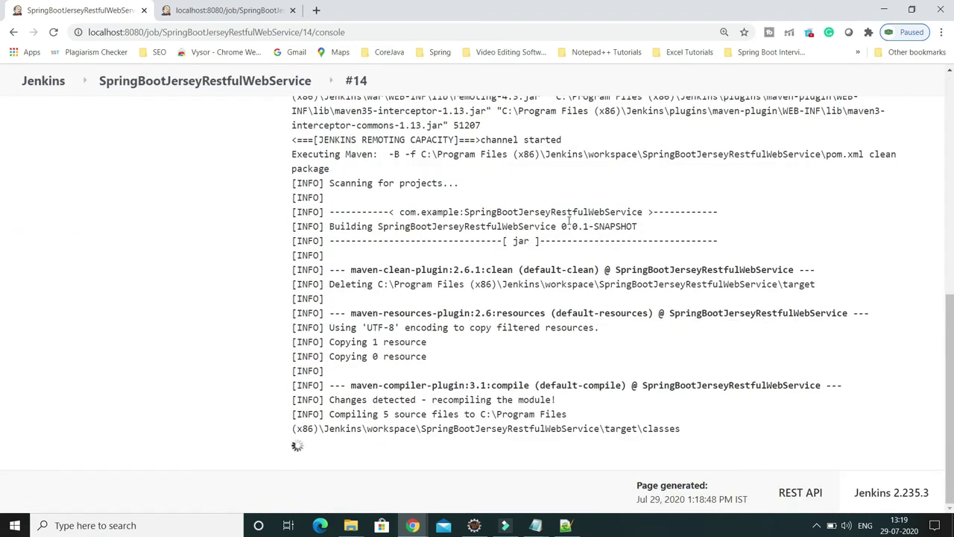
pyautogui.scroll(10, 677, 224)
pyautogui.scroll(-4, 677, 225)
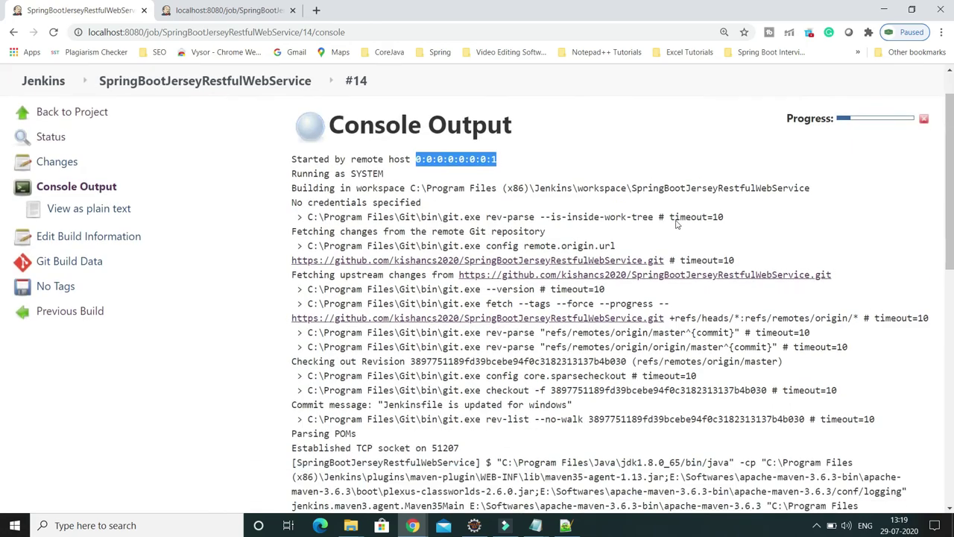
pyautogui.scroll(-6, 677, 225)
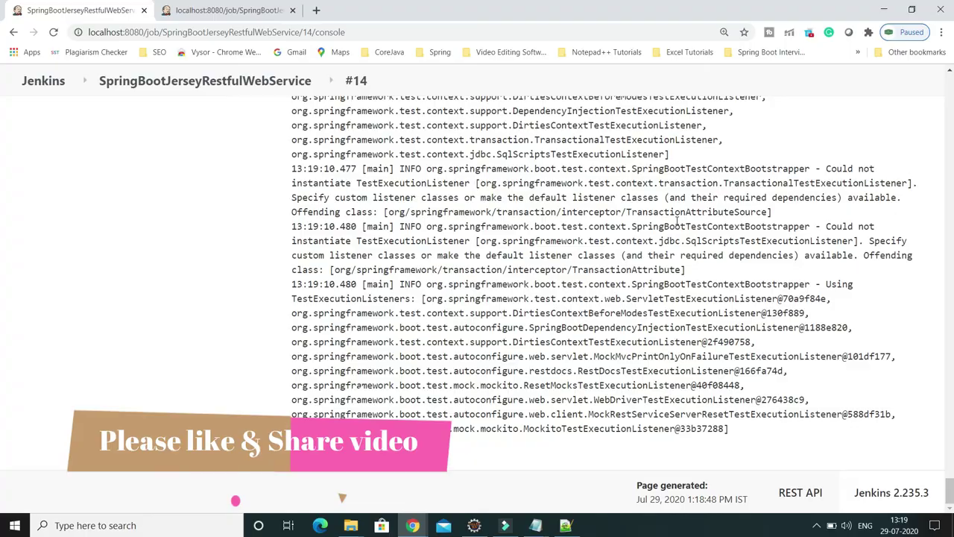
pyautogui.scroll(10, 575, 269)
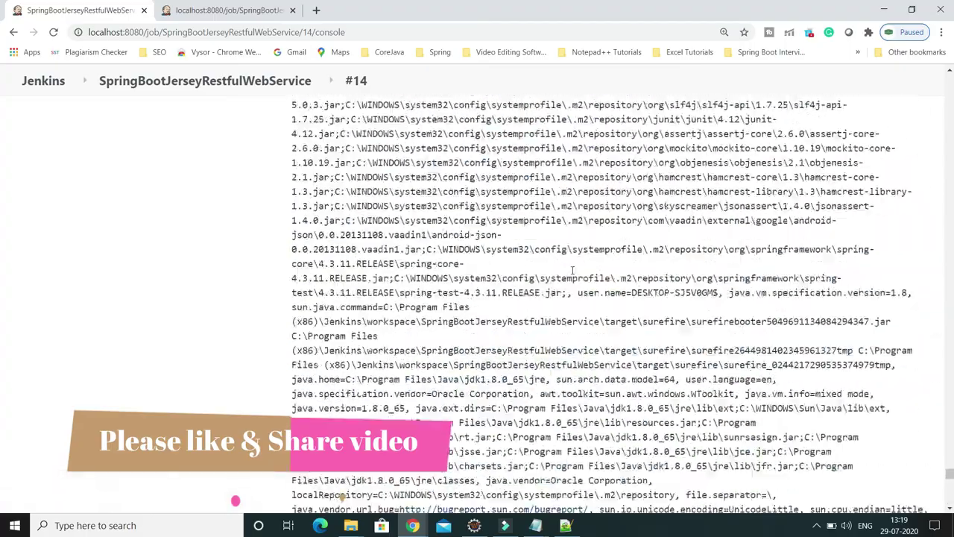
pyautogui.scroll(-5, 567, 273)
pyautogui.scroll(8, 566, 273)
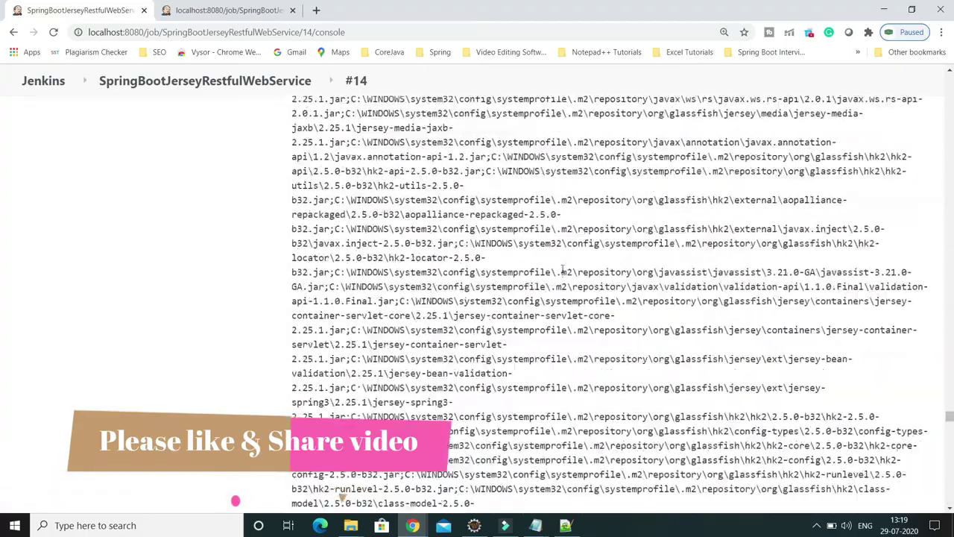
pyautogui.scroll(-10, 546, 263)
pyautogui.scroll(10, 546, 263)
pyautogui.scroll(-5, 861, 253)
pyautogui.scroll(-15, 861, 253)
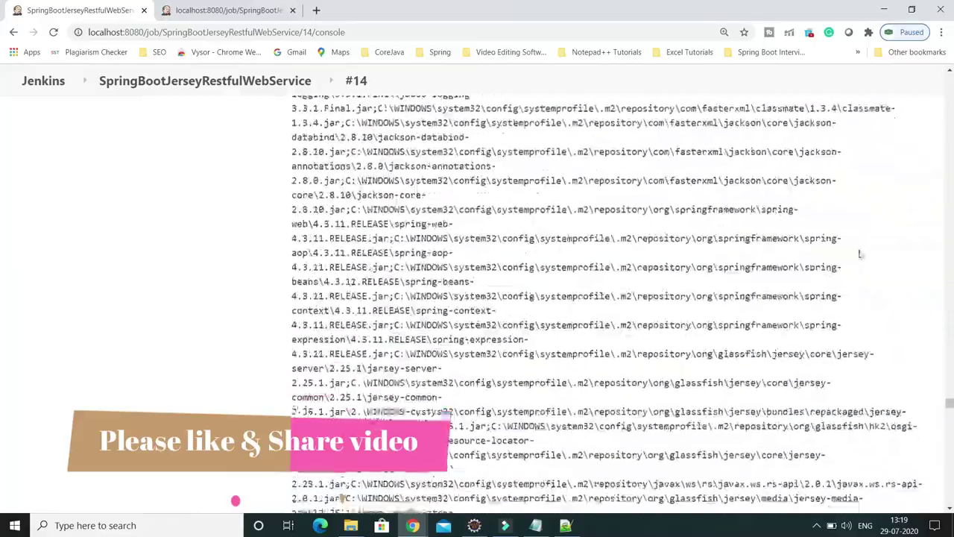
pyautogui.scroll(8, 861, 255)
pyautogui.scroll(-20, 861, 255)
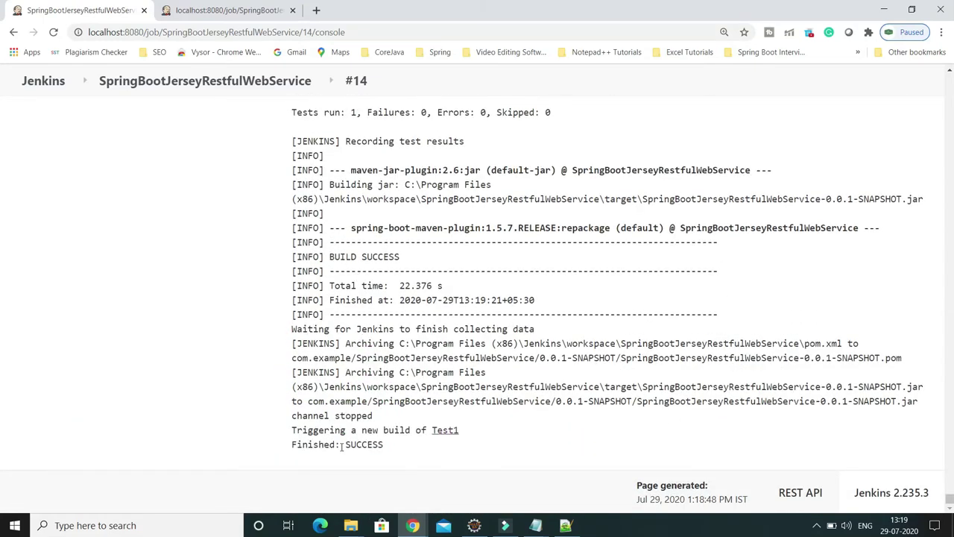
pyautogui.moveTo(342, 446); pyautogui.dragTo(400, 450)
pyautogui.scroll(10, 951, 386)
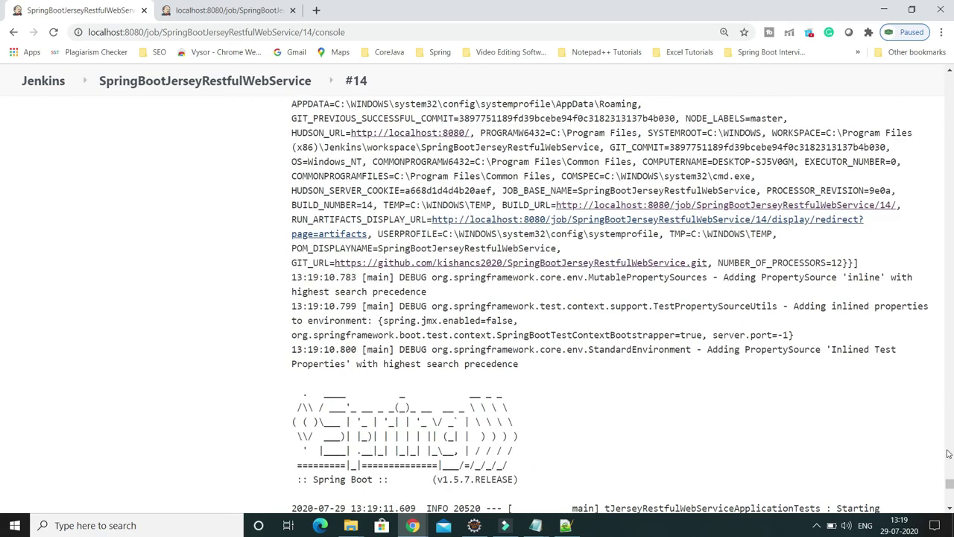
pyautogui.moveTo(950, 489); pyautogui.dragTo(857, 82)
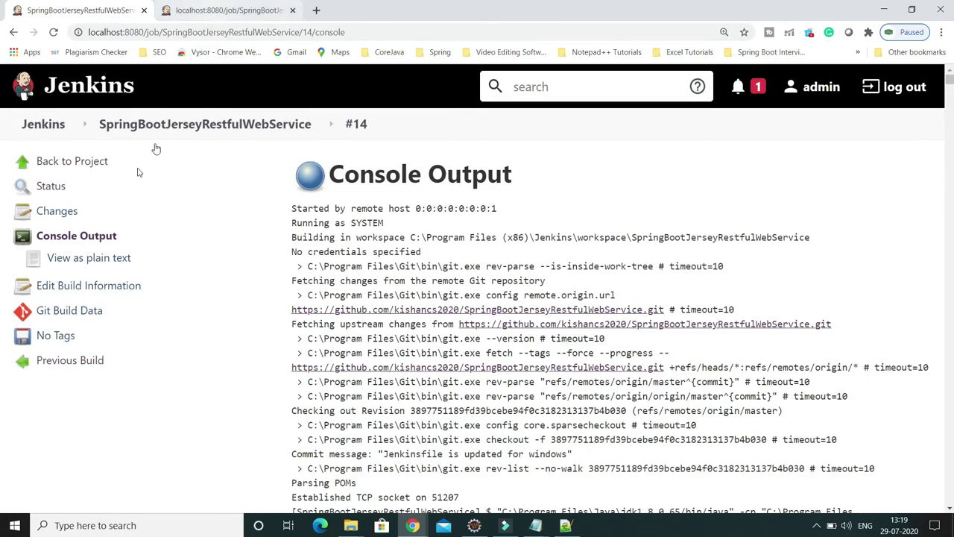
pyautogui.click(93, 163)
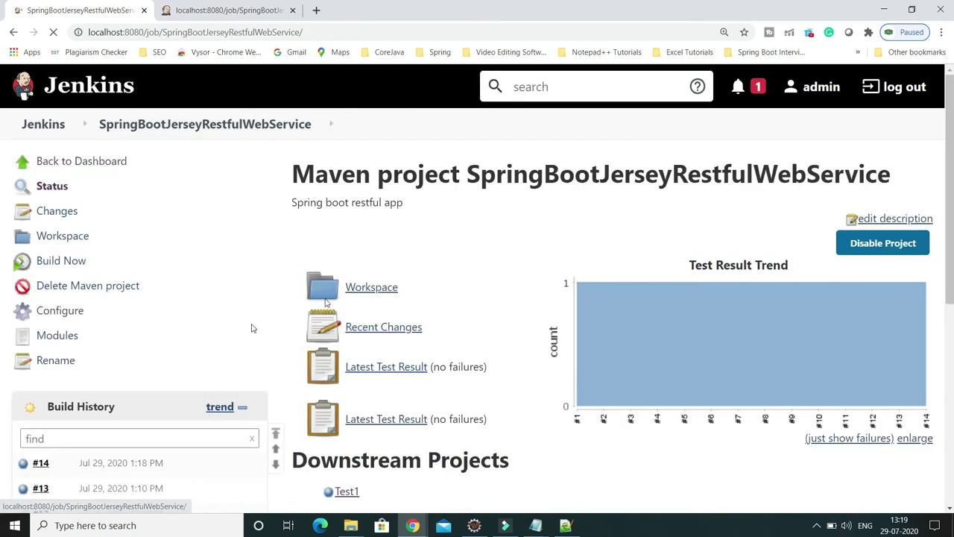
pyautogui.click(199, 8)
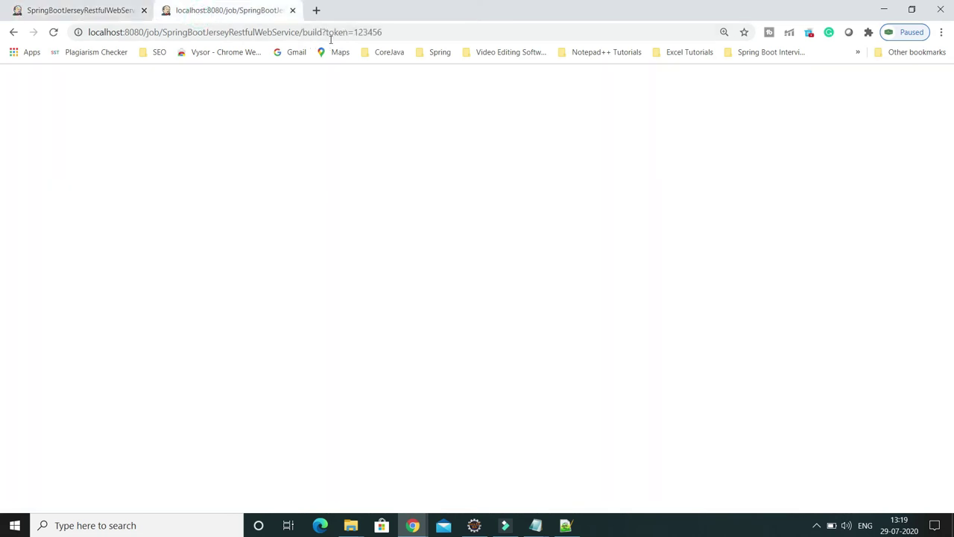
pyautogui.click(407, 32)
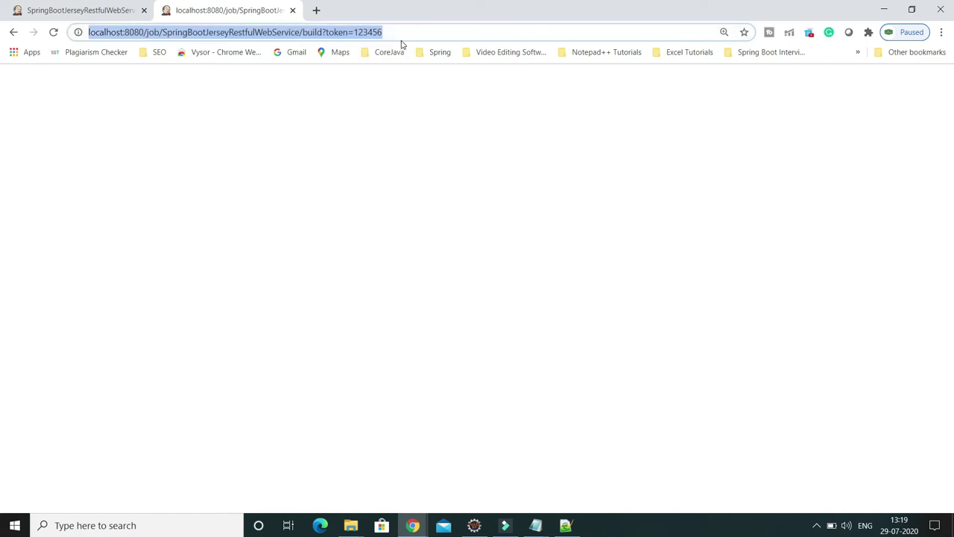
pyautogui.press('Return')
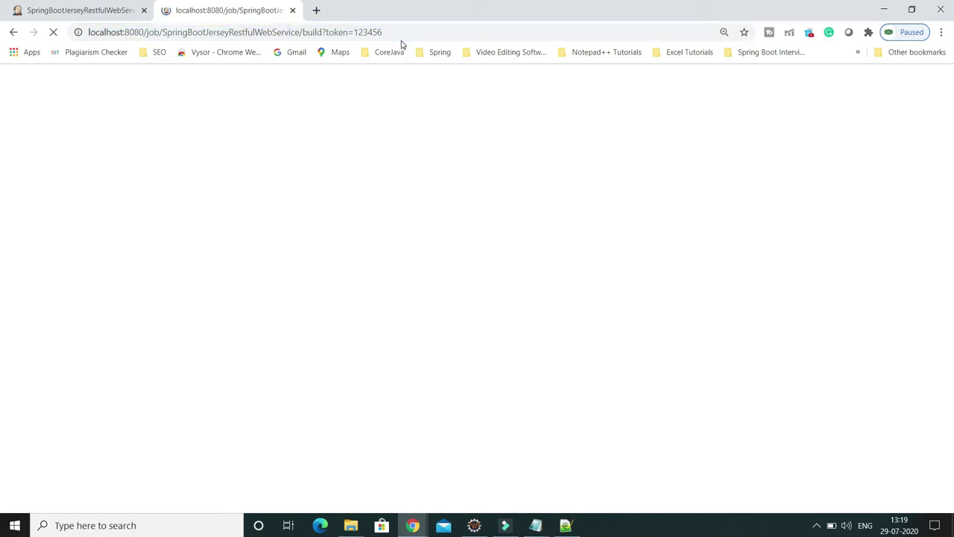
# Refresh the Jenkins project page until build #15 shows running, then return to the token tab.
pyautogui.click(95, 11)
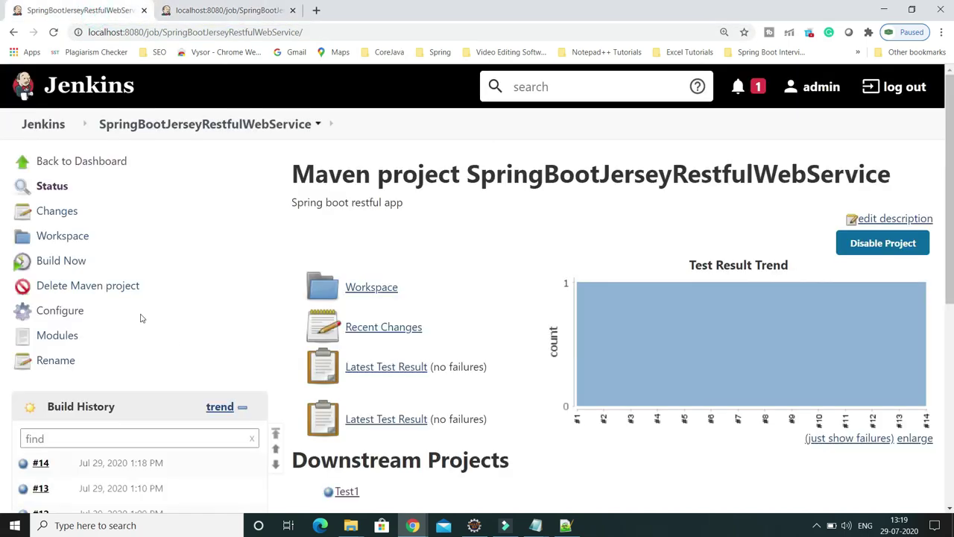
pyautogui.click(53, 32)
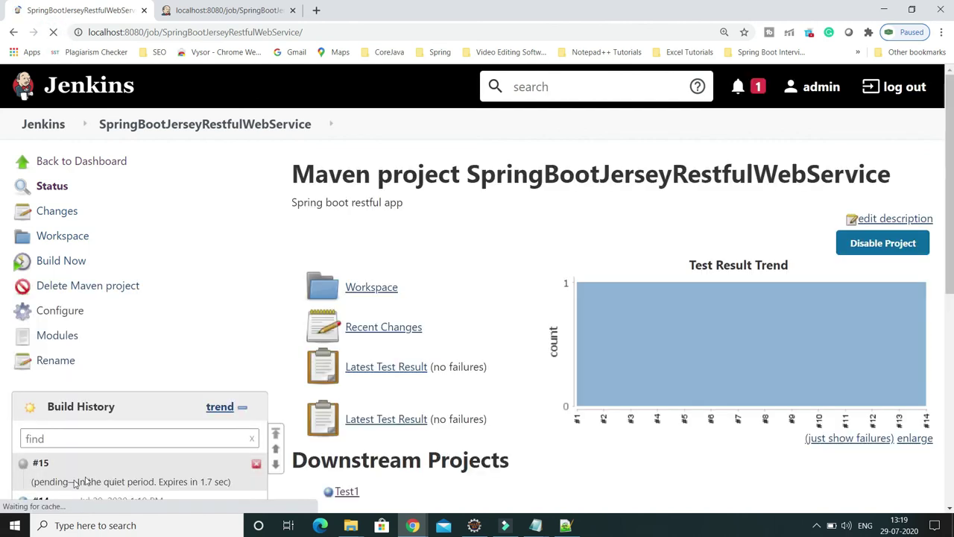
pyautogui.scroll(-3, 44, 328)
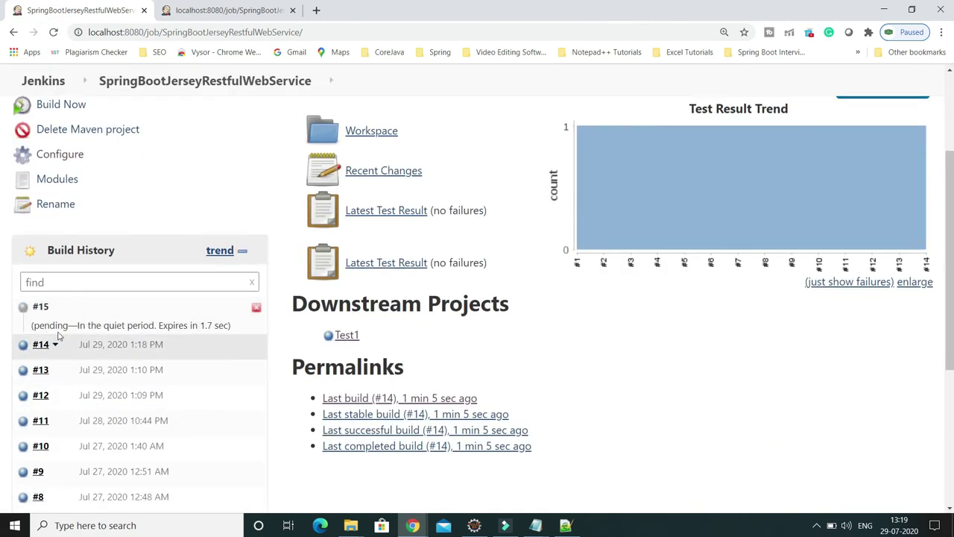
pyautogui.click(53, 33)
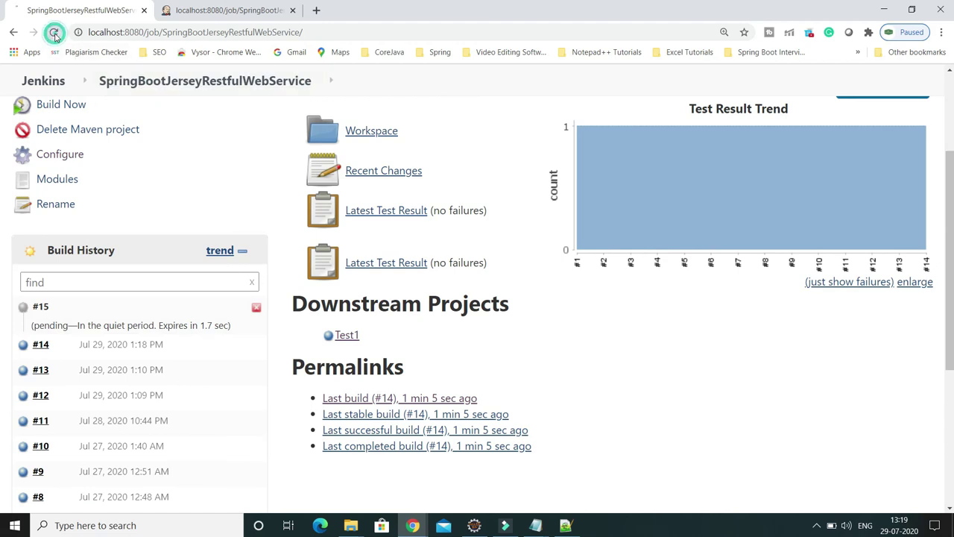
pyautogui.click(202, 11)
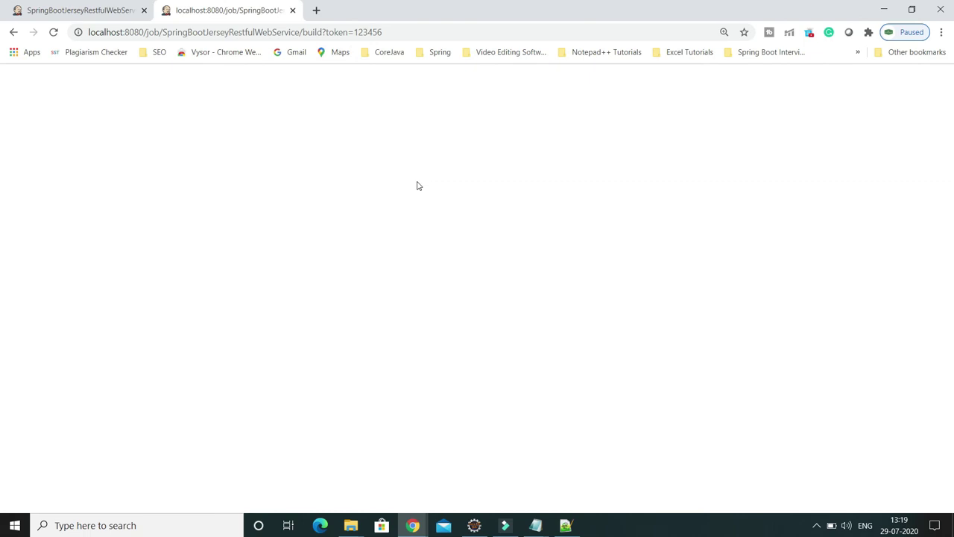